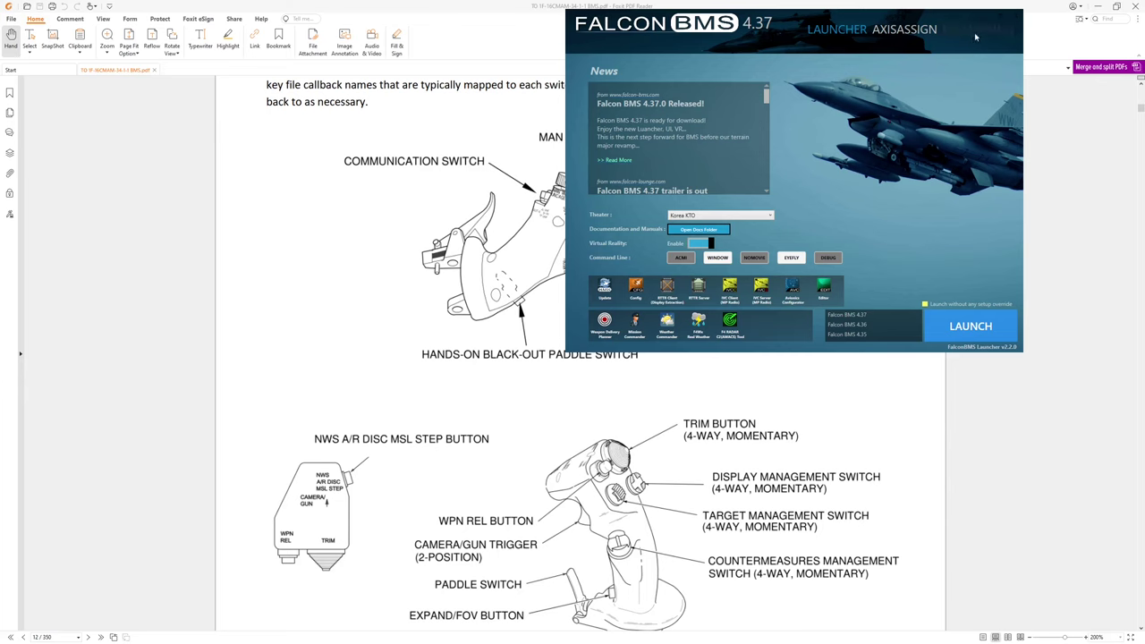
Step: Filter the key mappings by "shift" and clear the DX assignments of STICK: PINKY SWITCH (DX SHIFT), saving the change
click(975, 34)
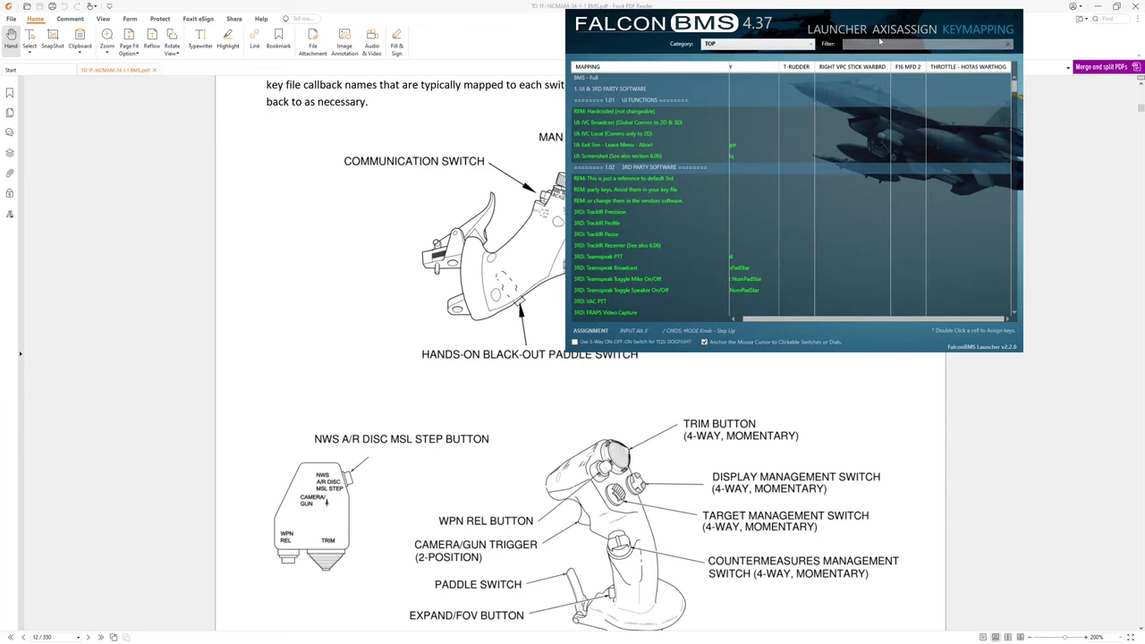
text(shift)
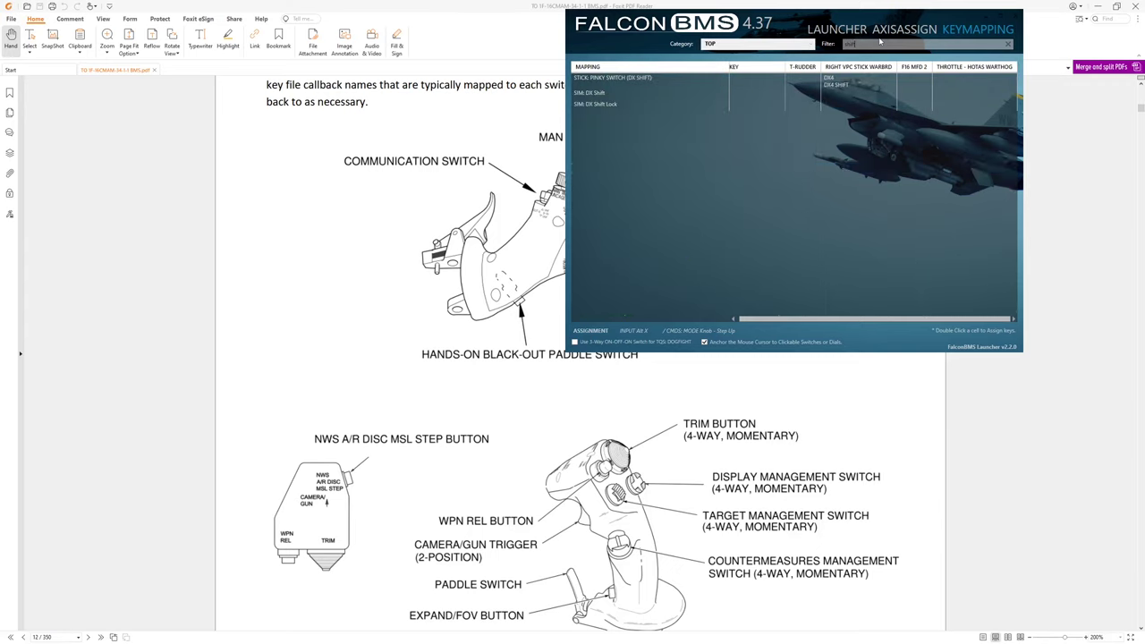
double_click(850, 85)
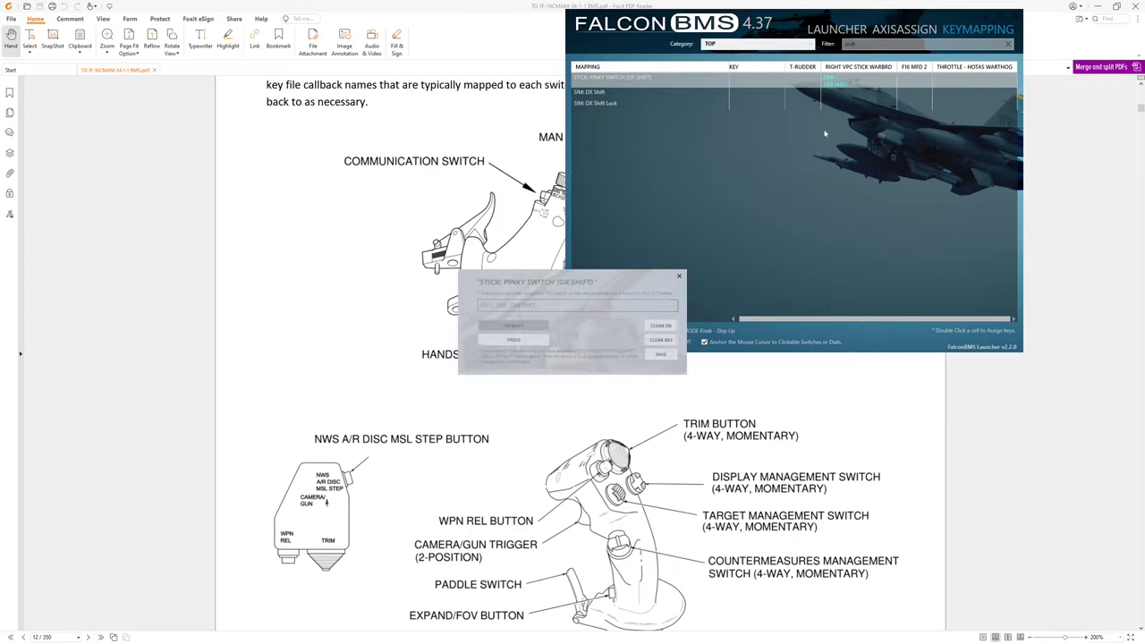
click(654, 326)
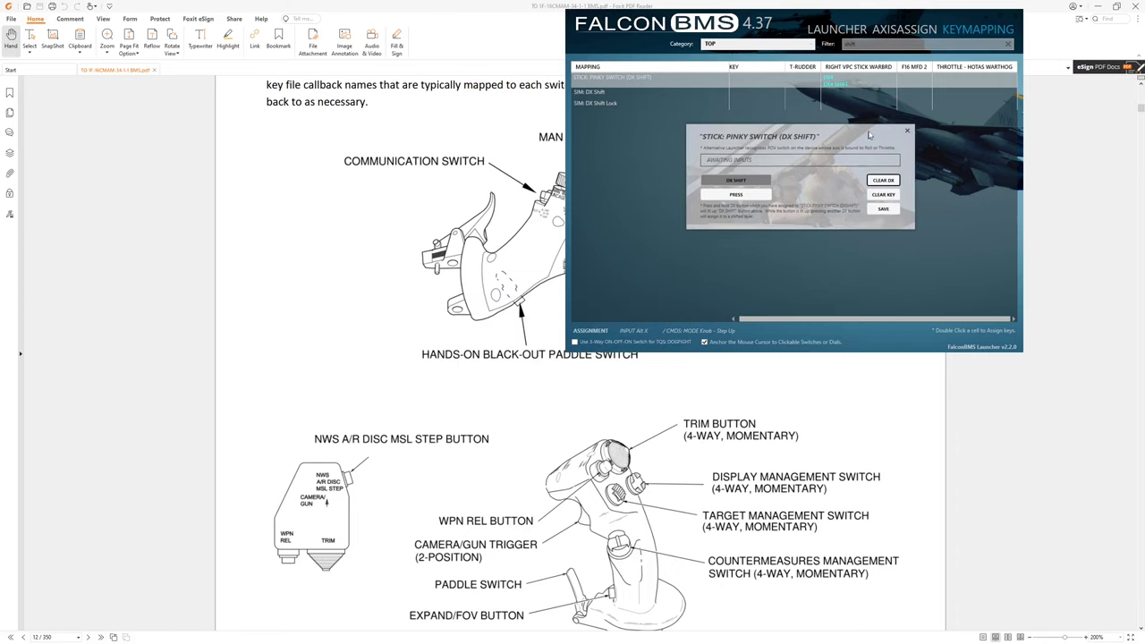
click(882, 206)
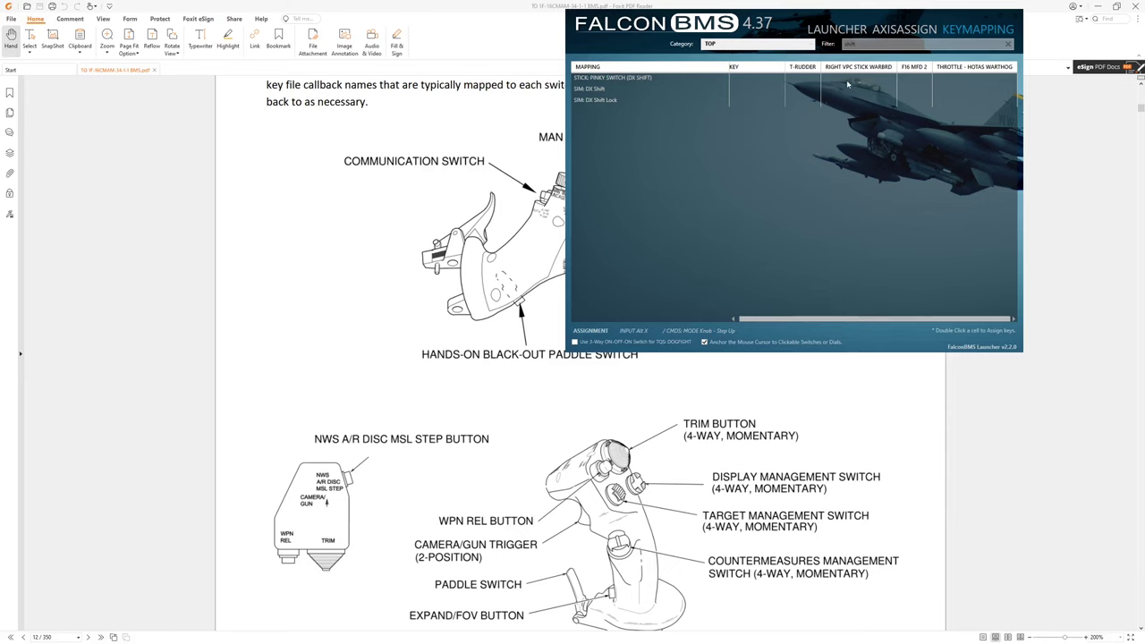
Step: Assign DX4 and DX4 SHIFT on the right VPC stick to STICK: PINKY SWITCH (DX SHIFT) and save
click(643, 80)
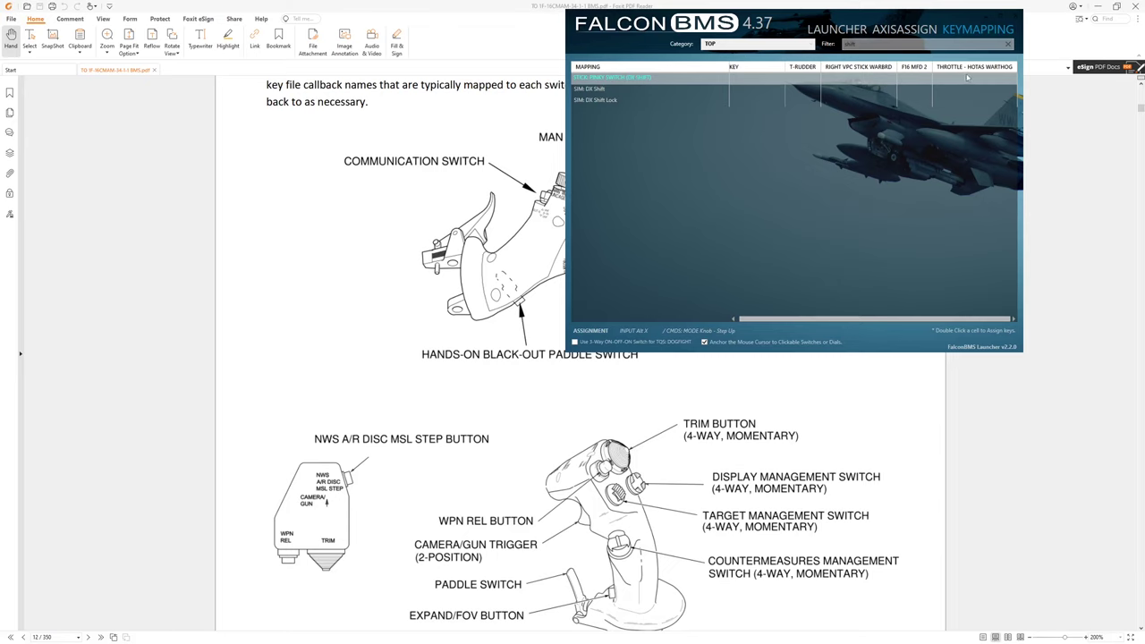
double_click(748, 85)
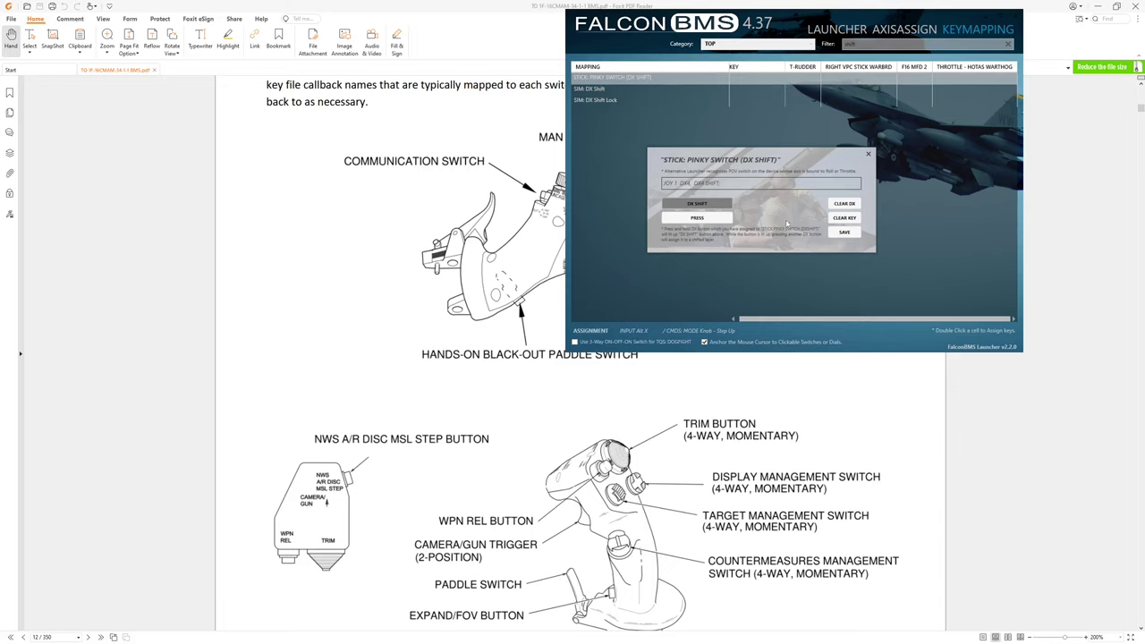
click(844, 233)
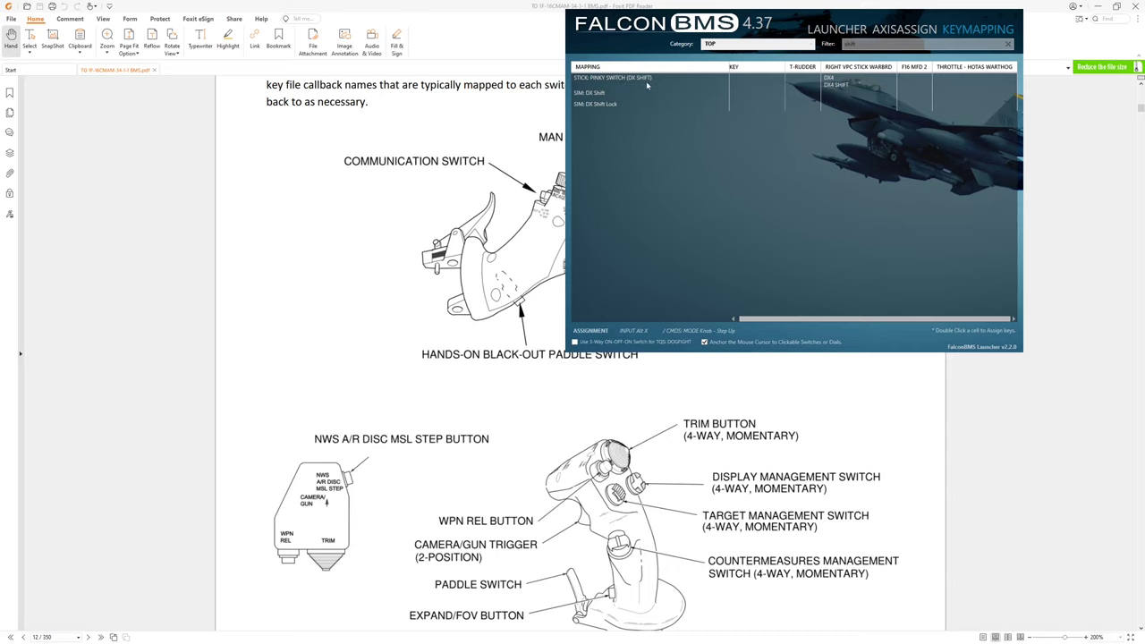
click(845, 86)
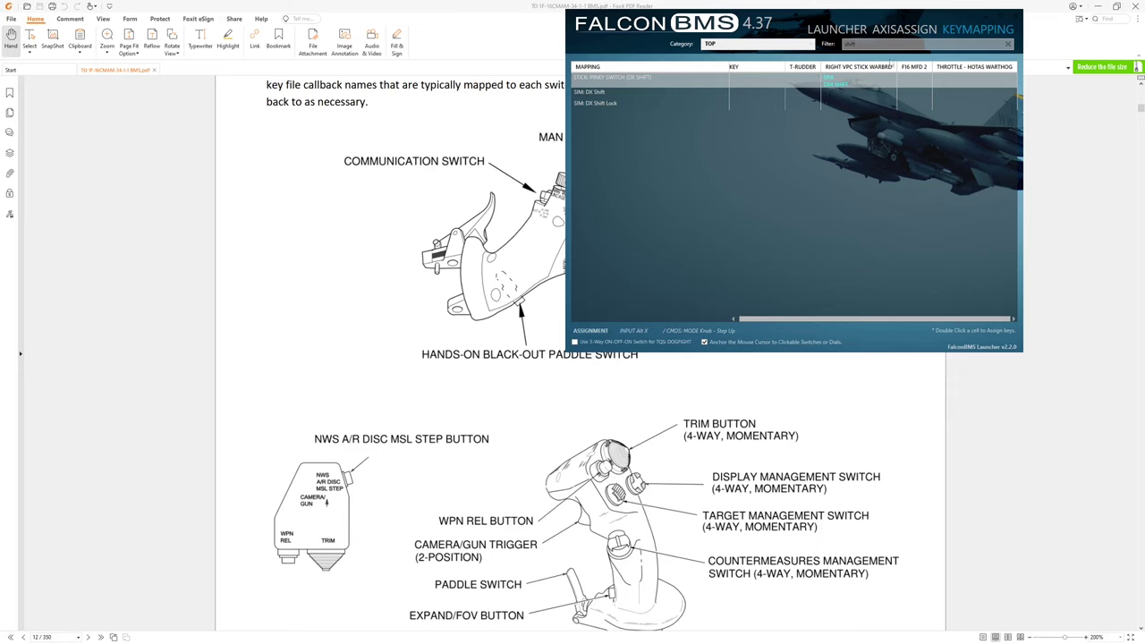
Step: Clear the mapping filter and examine the right VPC stick's TMS and DMS assignments in the Flight Stick section
click(1008, 44)
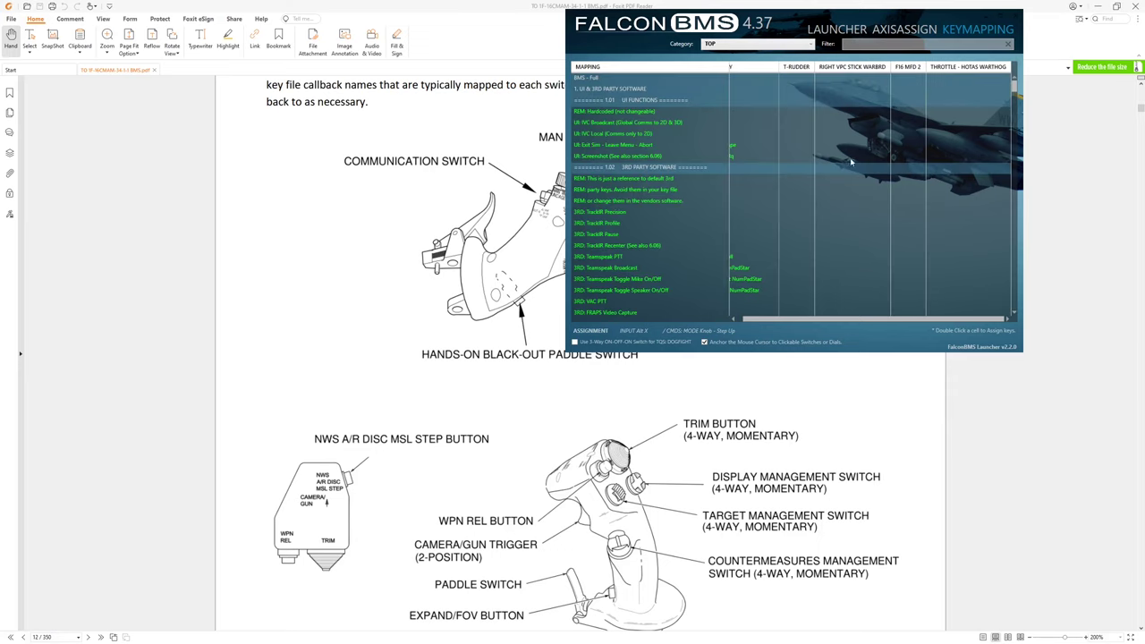
click(862, 224)
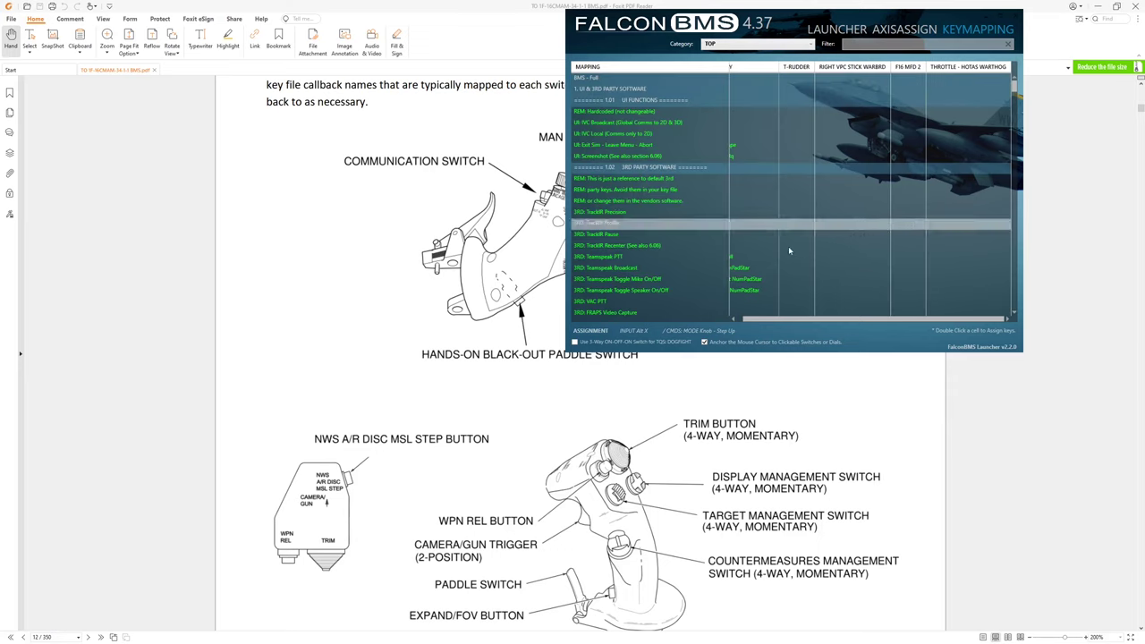
click(863, 234)
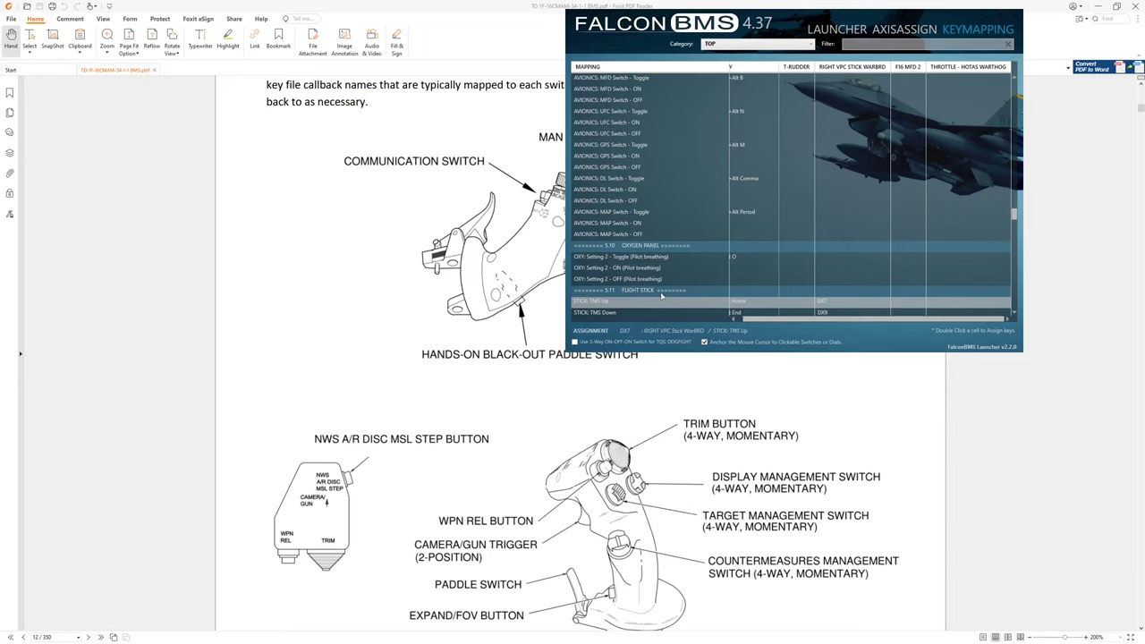
scroll(637, 207, down, 4)
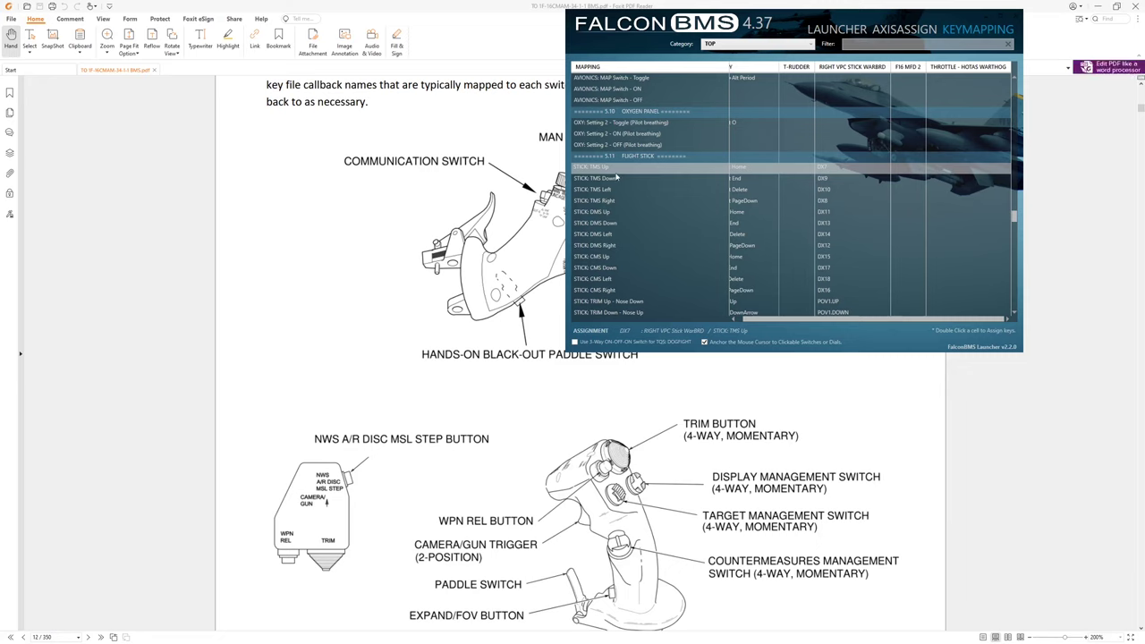
key(Down)
key(Down)
key(Down)
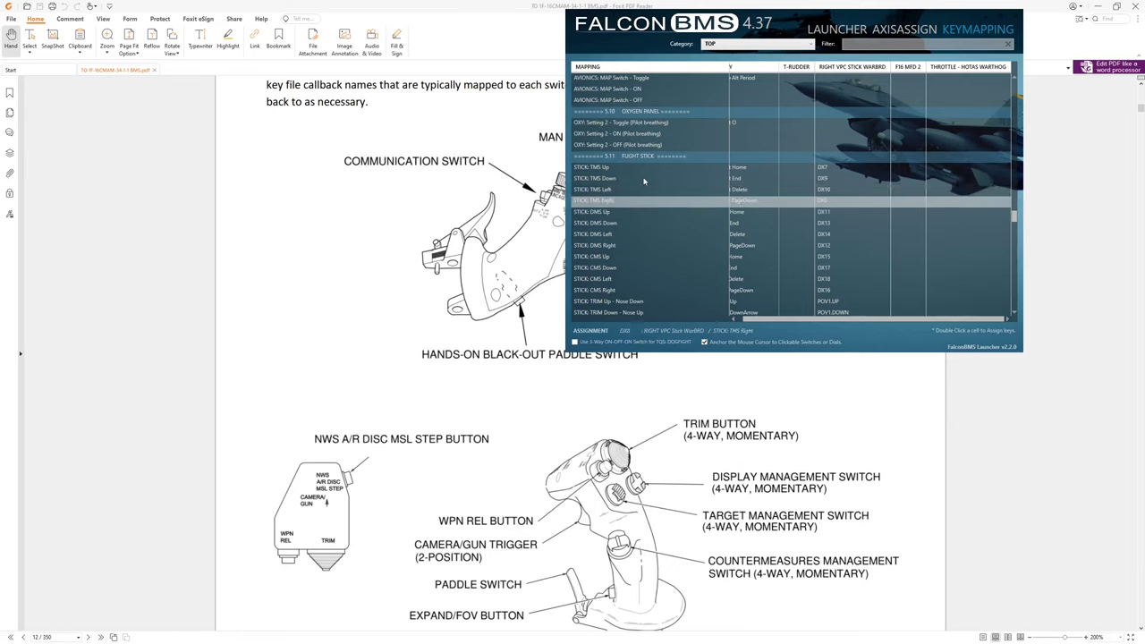
key(Down)
key(Down)
key(Down)
key(Down)
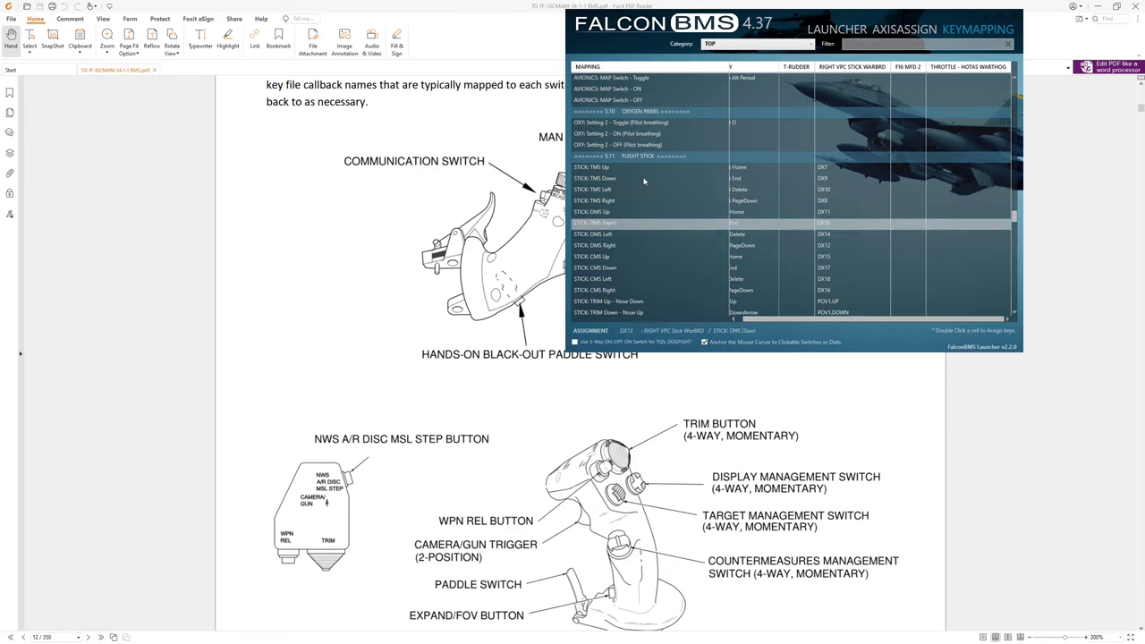
key(Up)
key(Up)
key(Up)
key(Up)
key(Up)
key(Up)
key(Up)
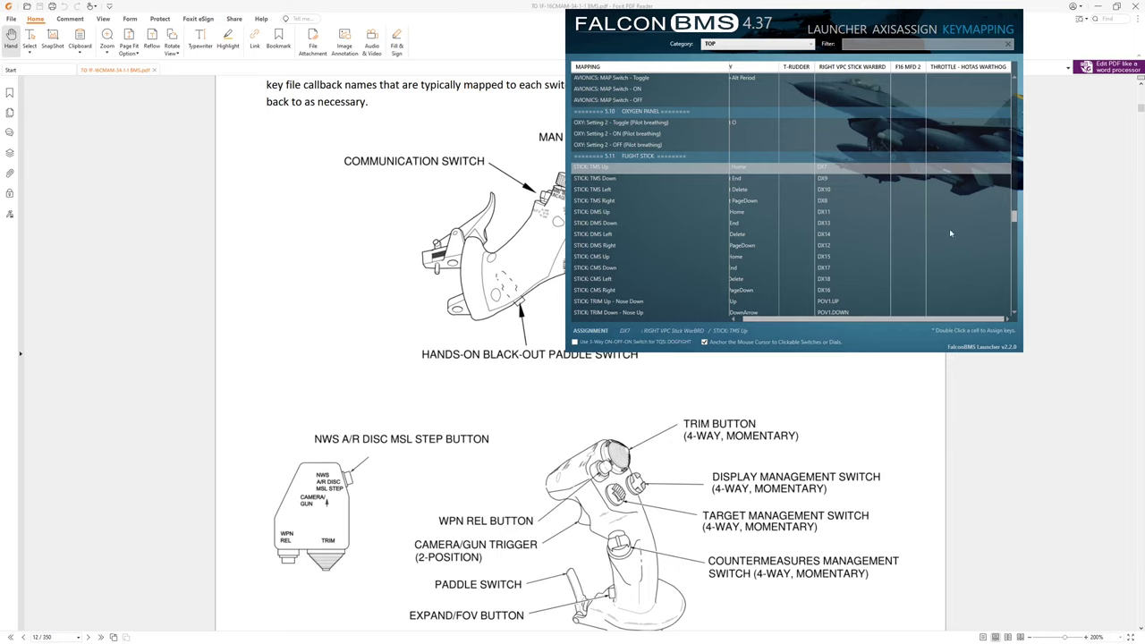
scroll(951, 234, up, 2)
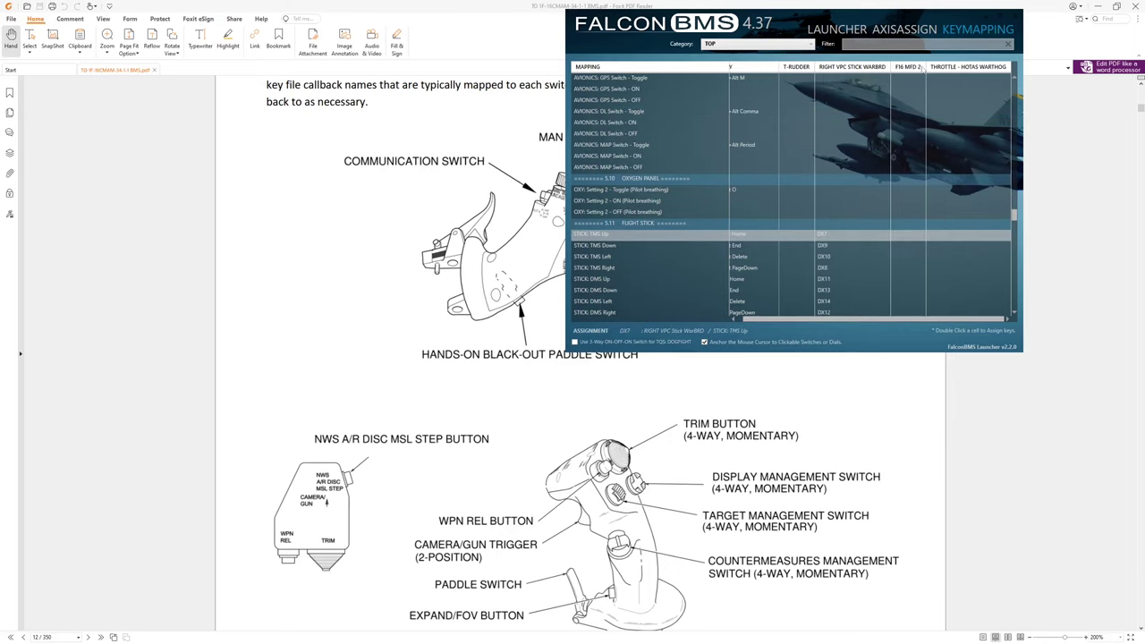
Step: Filter the mappings by "osb-4" and clear the DX assignment of LMFD: OSB-4 Button - Push, saving the change
click(915, 43)
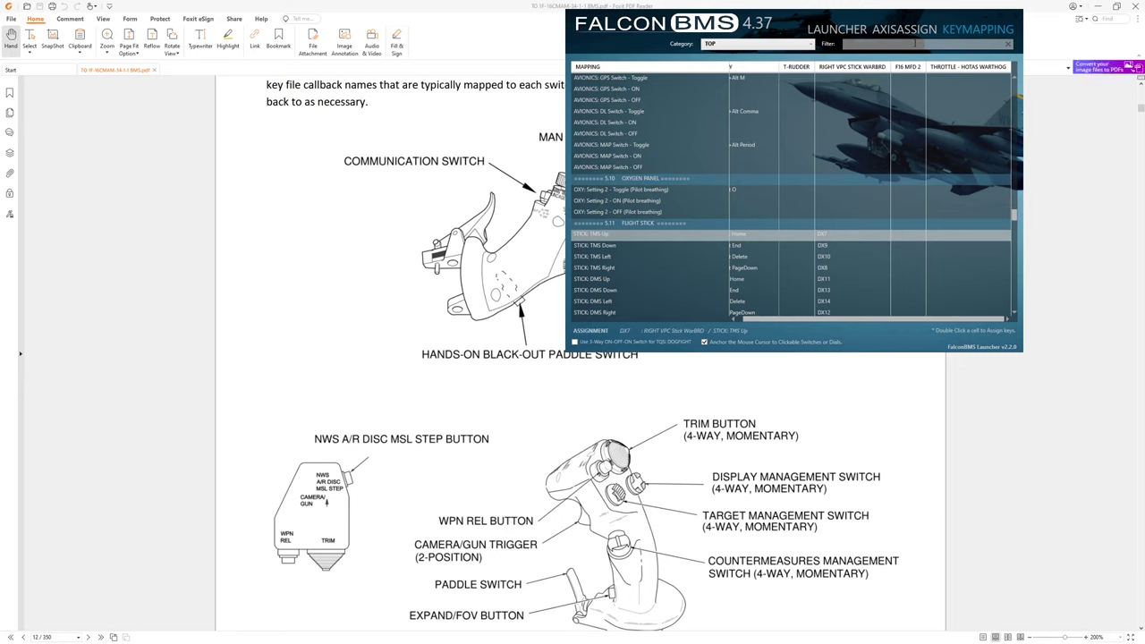
text(c)
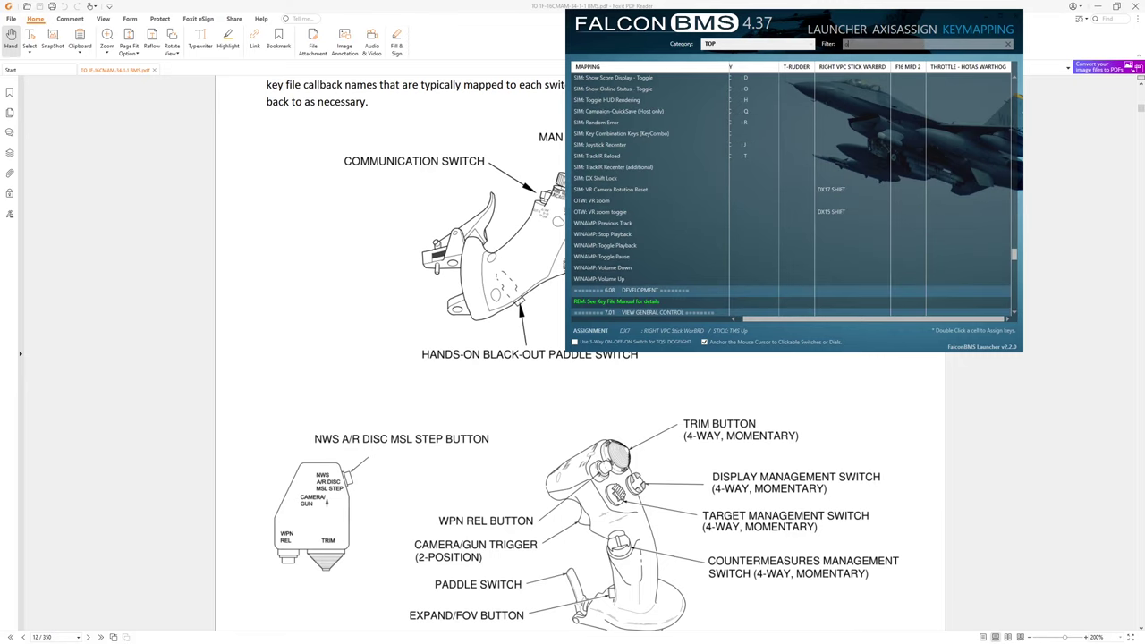
text(sb)
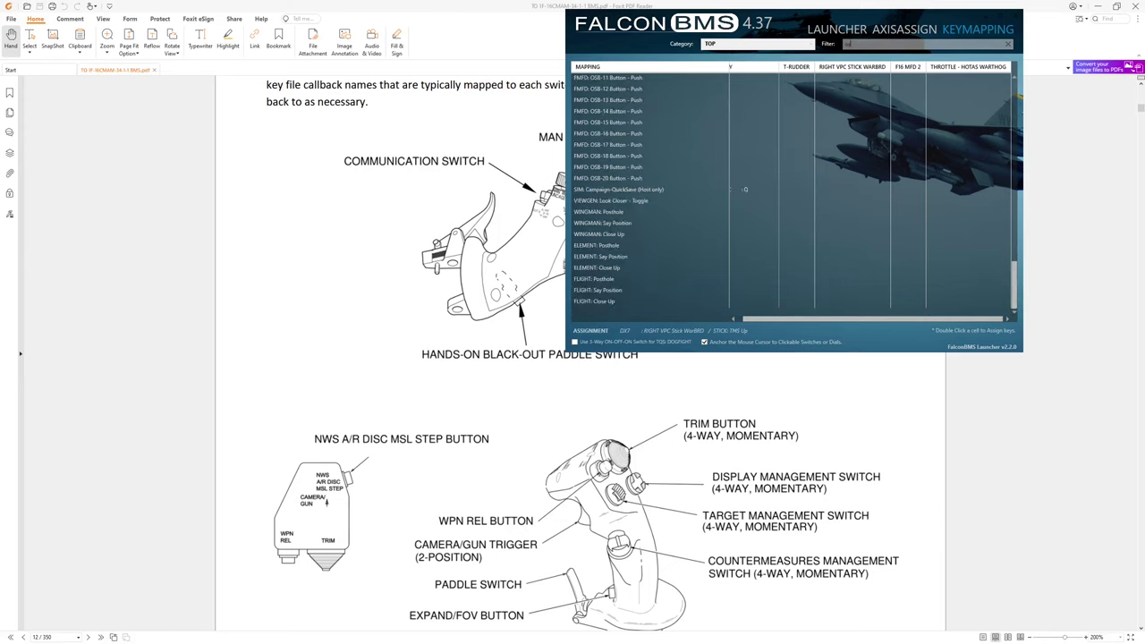
text(-4)
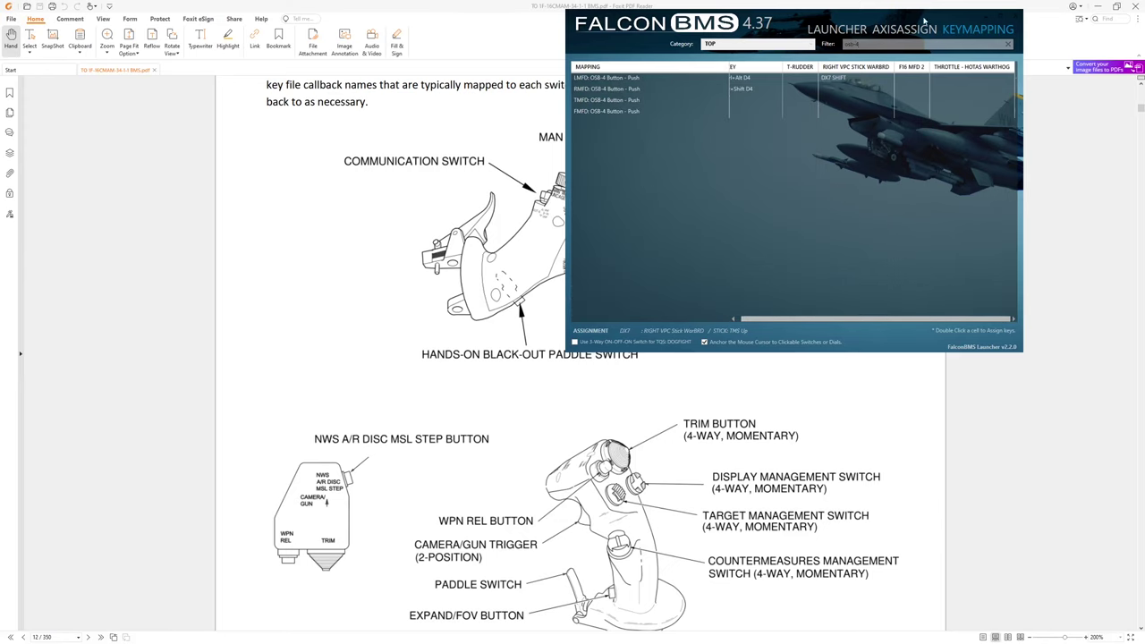
click(602, 79)
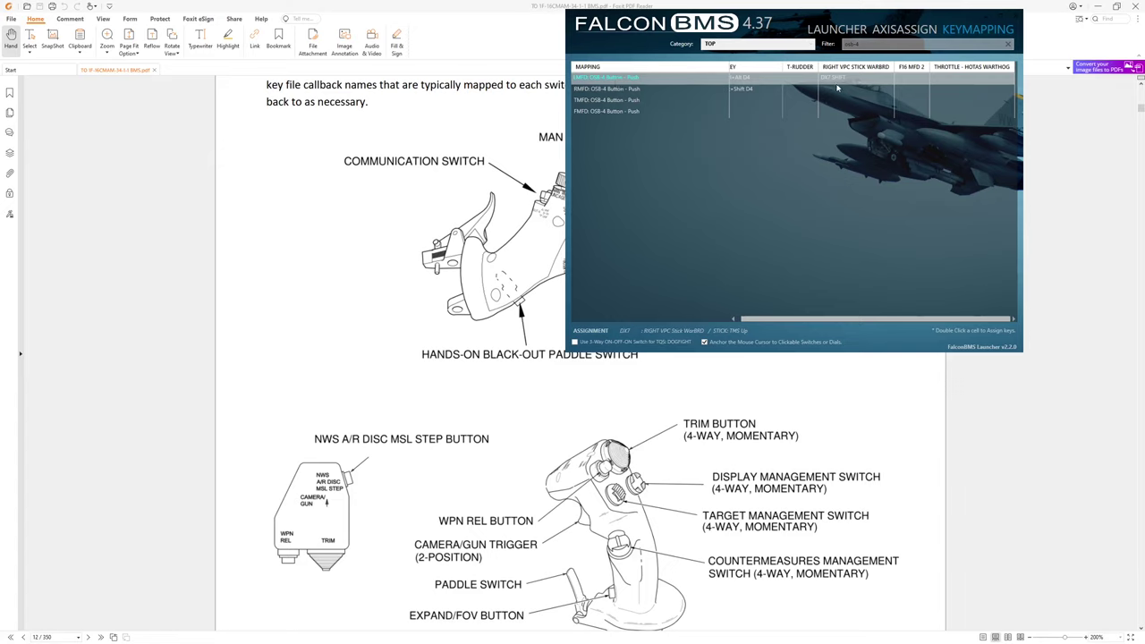
double_click(845, 80)
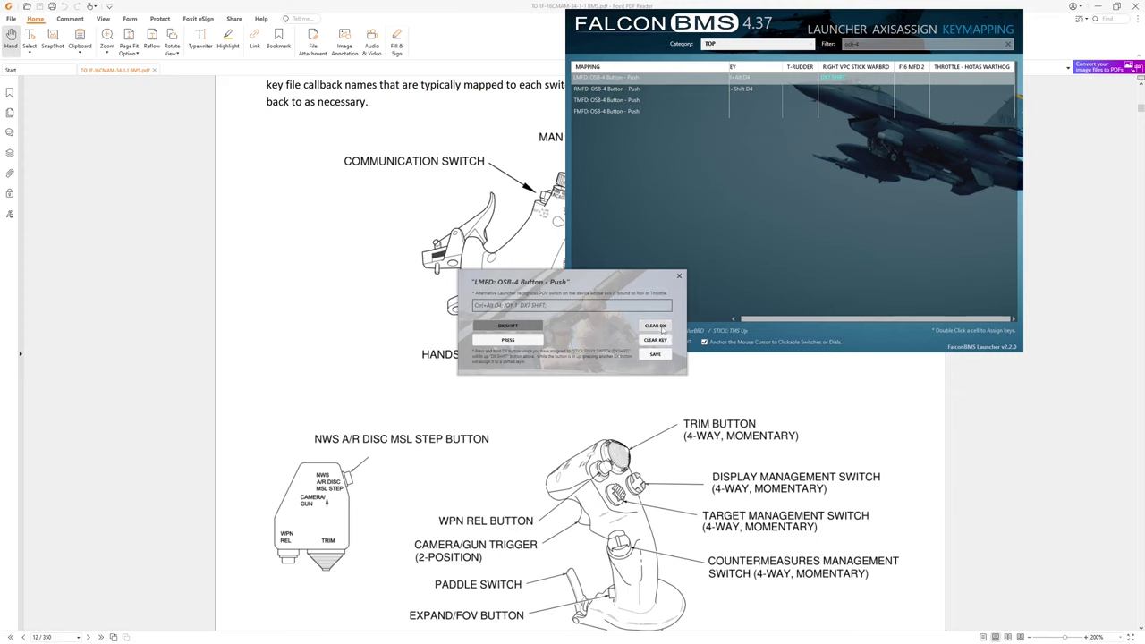
click(662, 327)
click(656, 354)
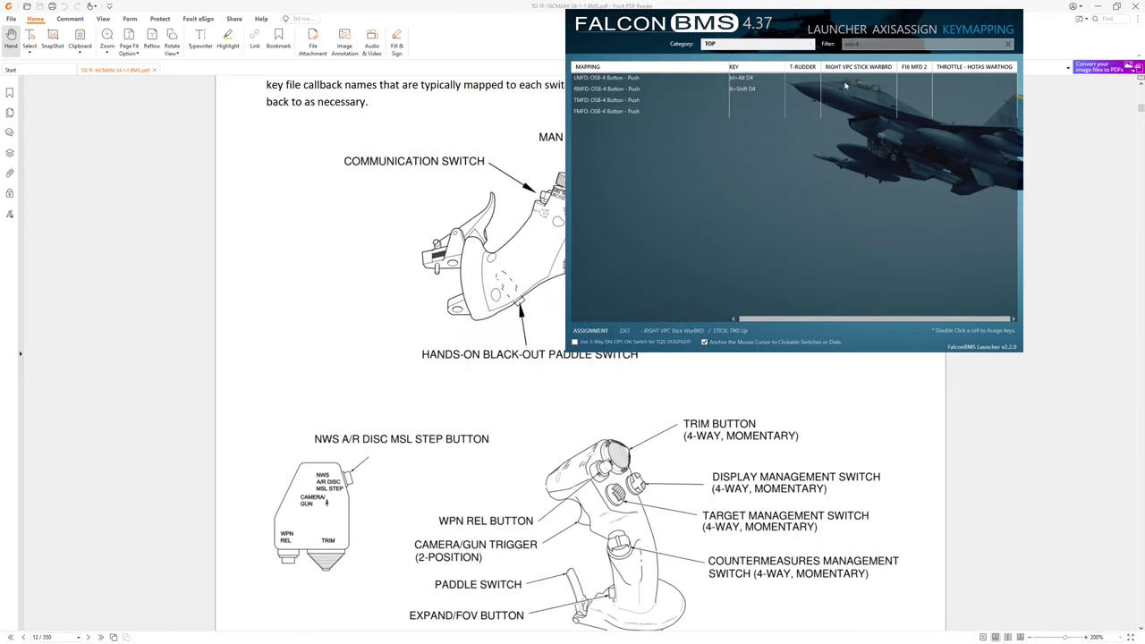
Step: Assign DX7 SHIFT on the right VPC stick to LMFD: OSB-4 Button - Push and save
double_click(845, 85)
drag(616, 281, 839, 181)
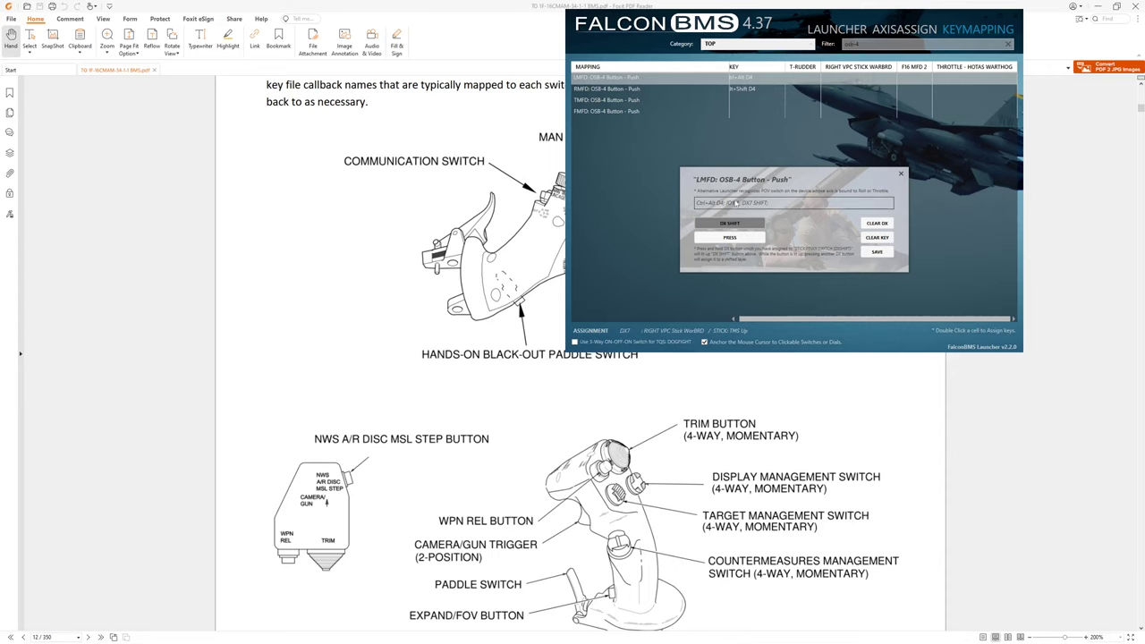
click(877, 251)
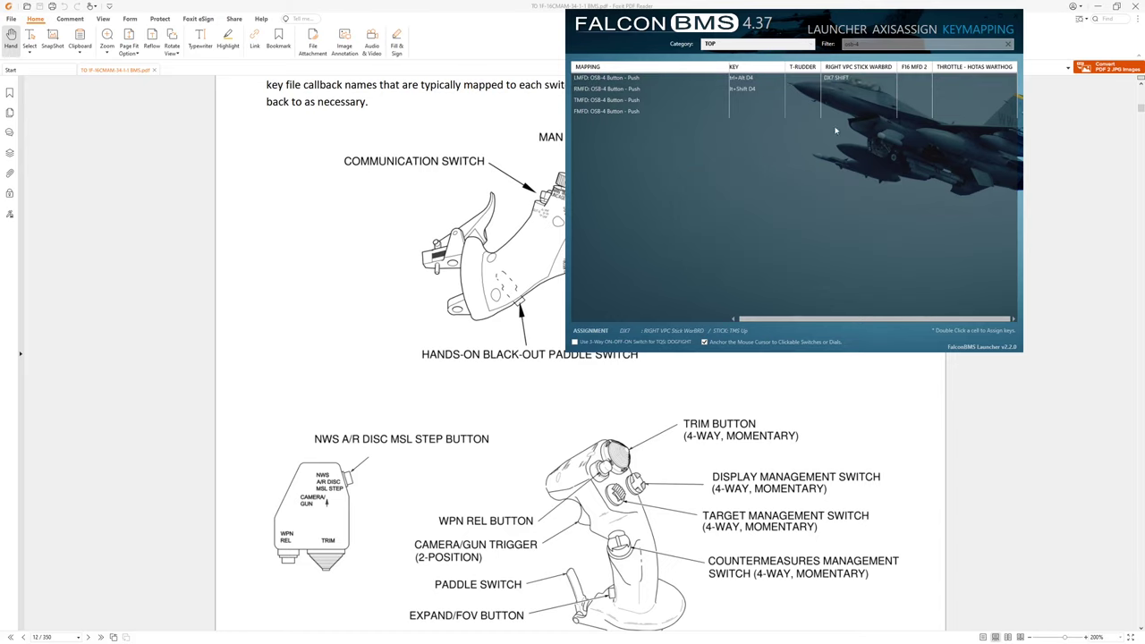
click(611, 81)
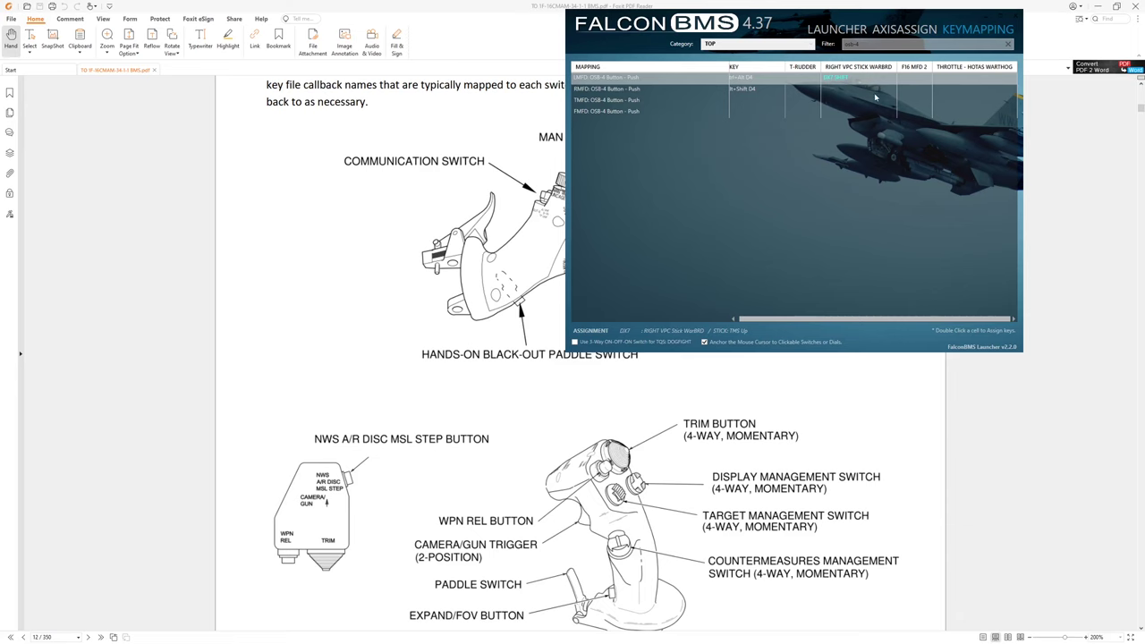
Step: Clear the filter and inspect the throttle assignments of MISC: PITCH Switch ALT HOLD and A/P OFF, including the Press/Release mode option
click(836, 30)
click(978, 29)
click(1008, 44)
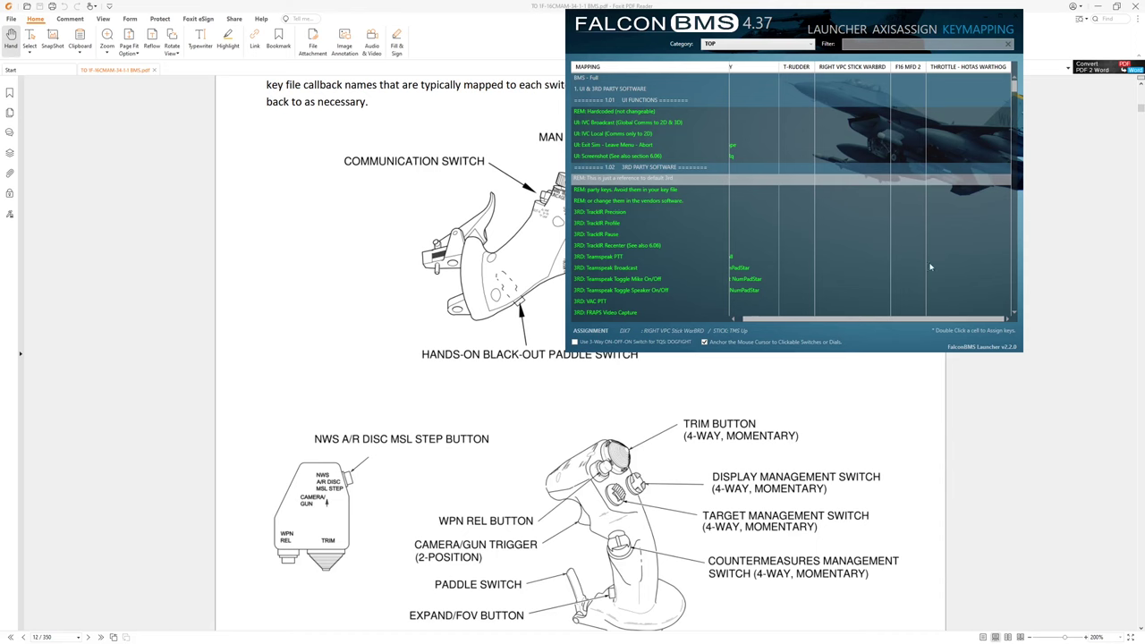
click(699, 279)
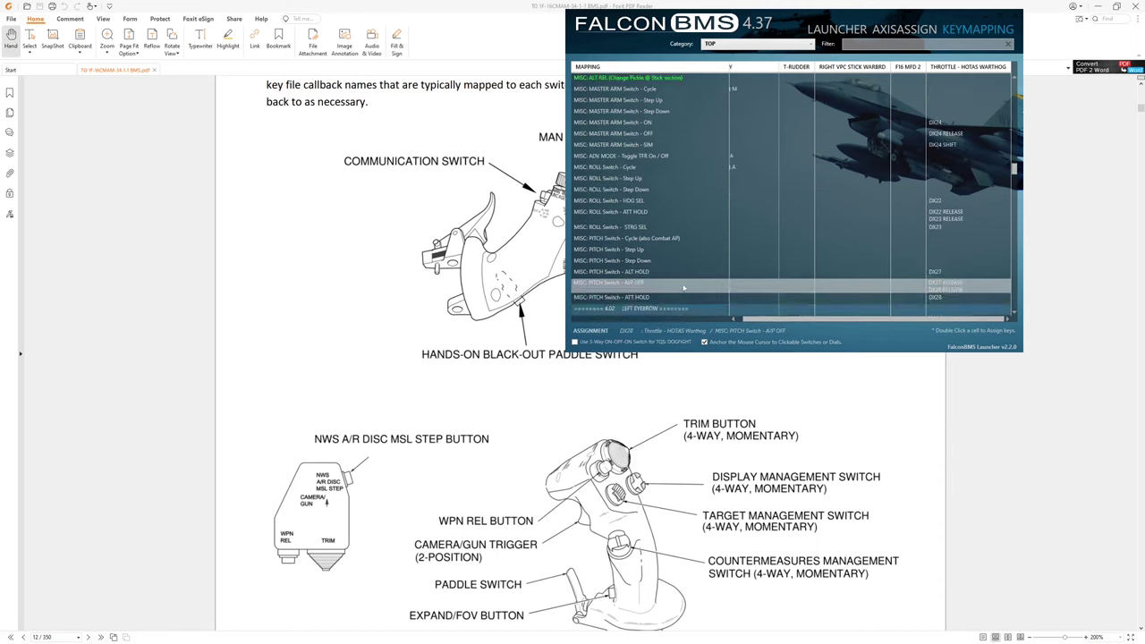
click(946, 273)
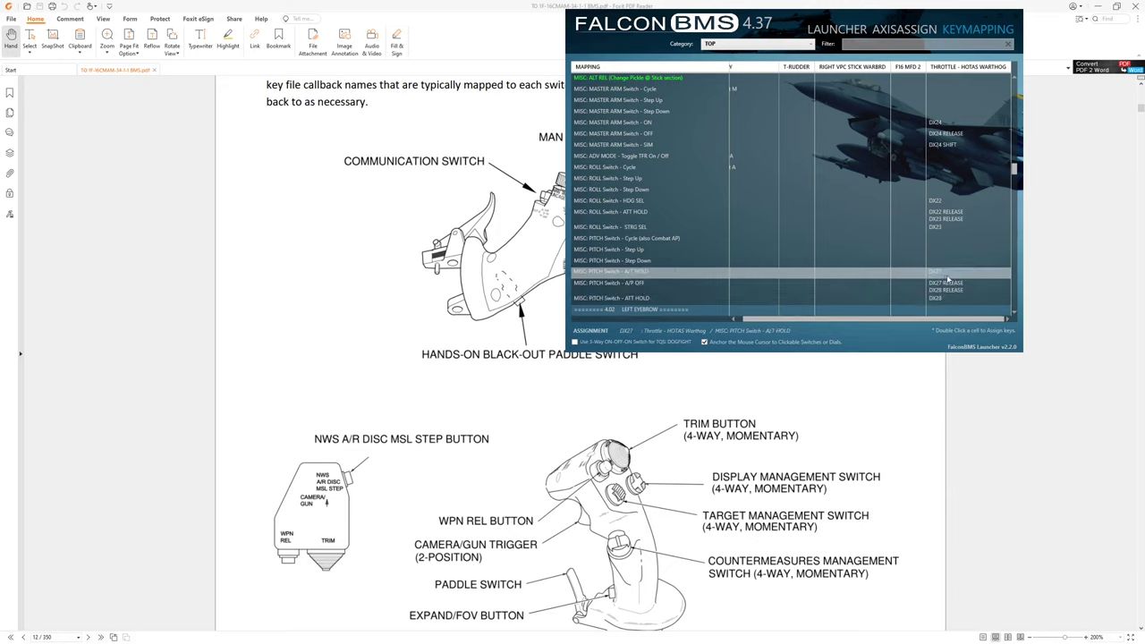
click(946, 282)
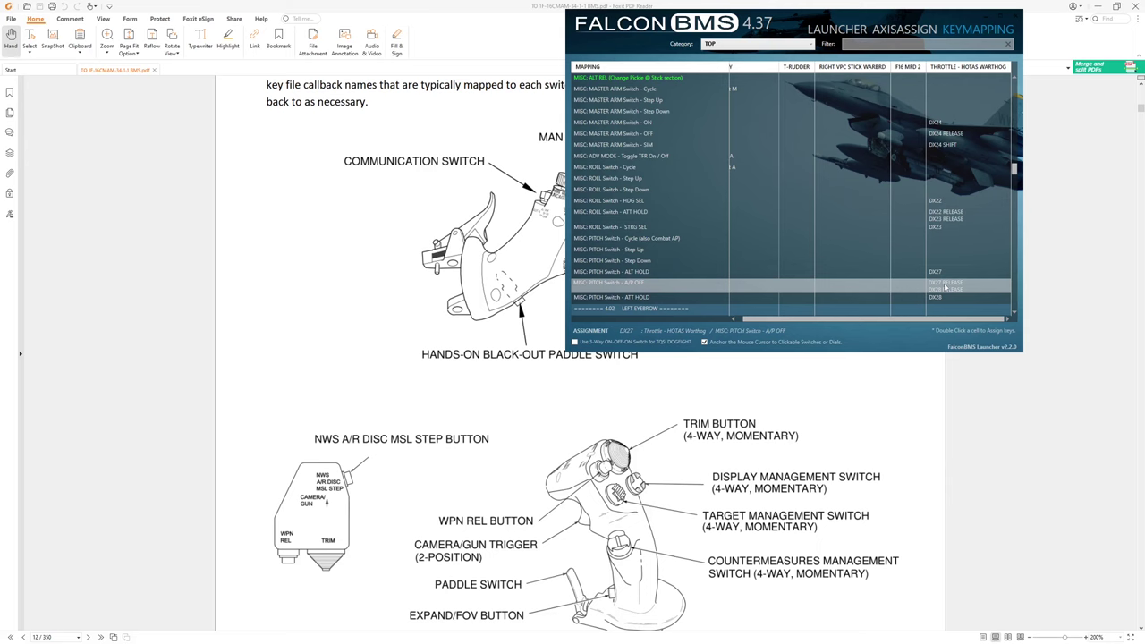
double_click(945, 287)
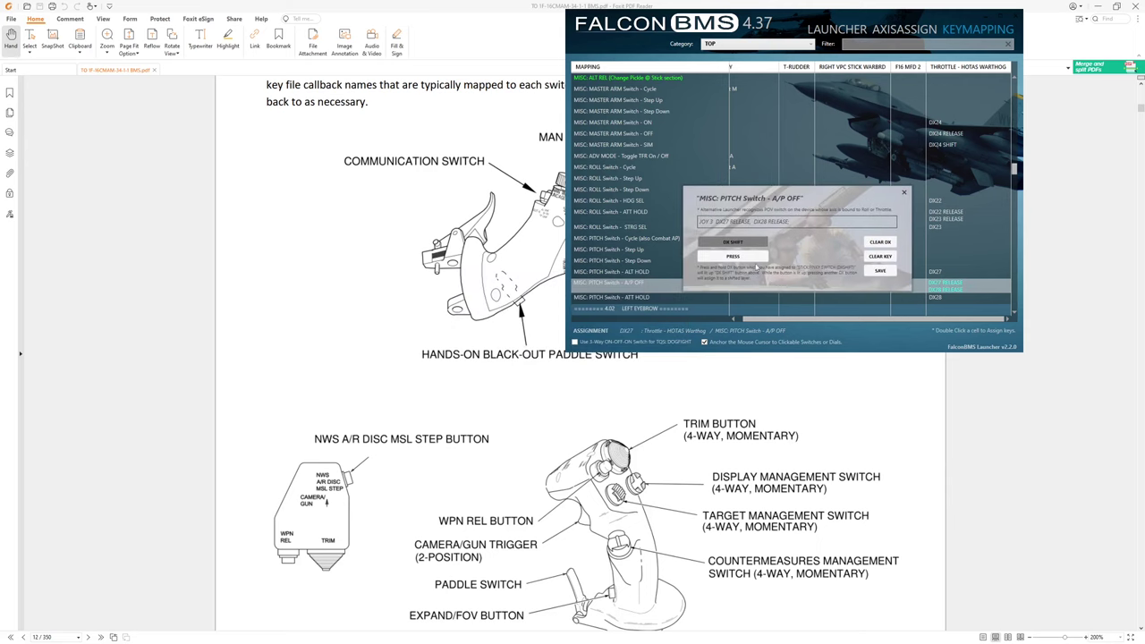
click(734, 257)
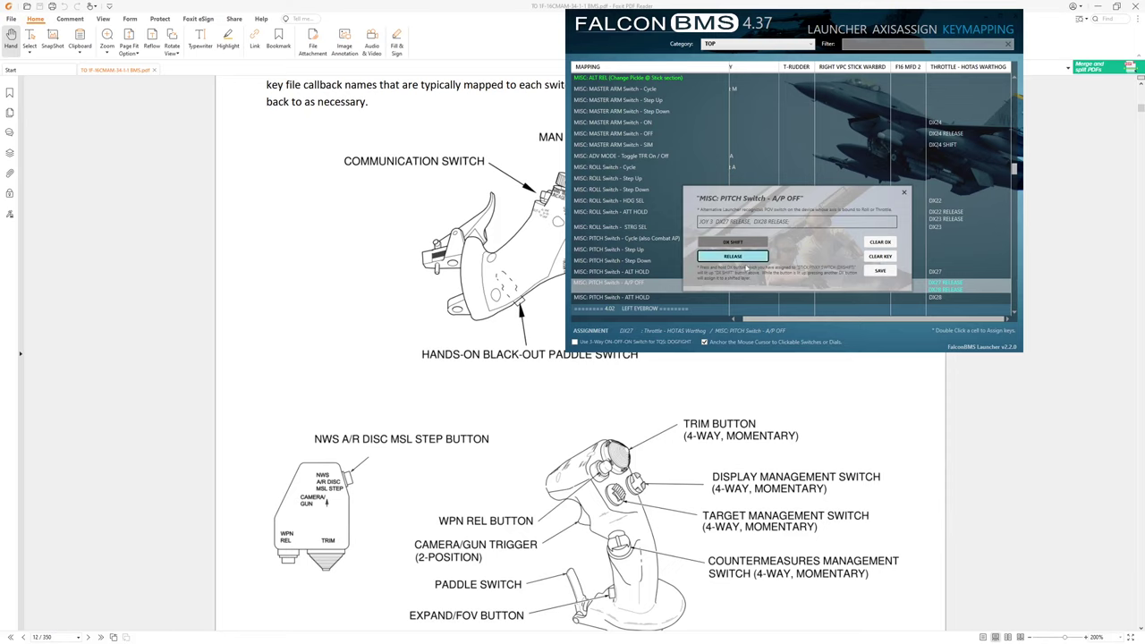
click(904, 192)
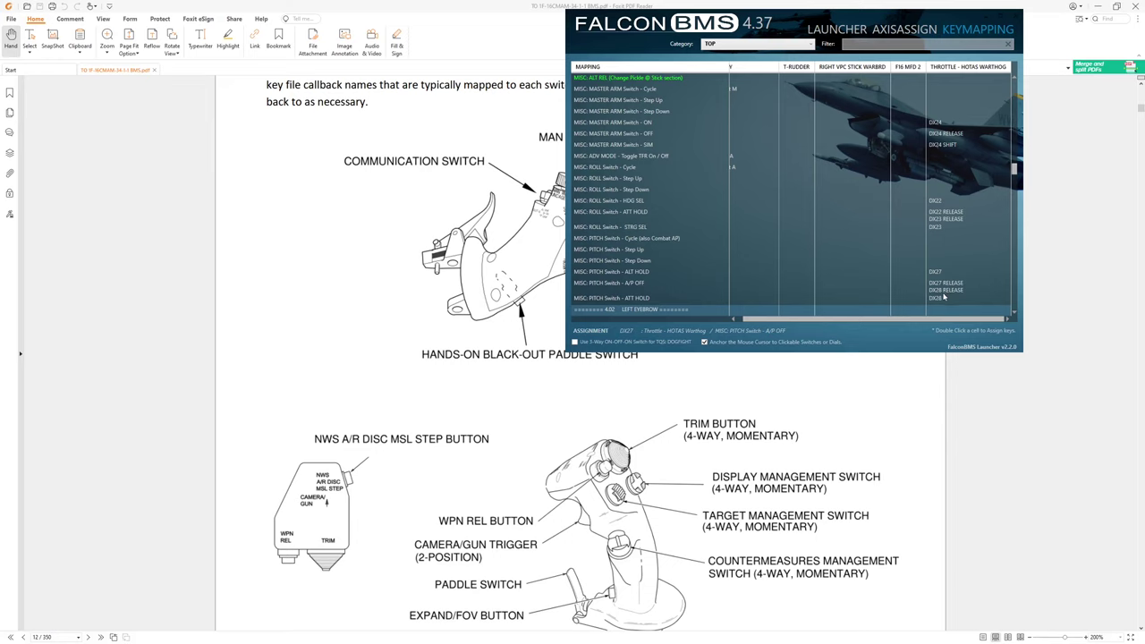
click(935, 275)
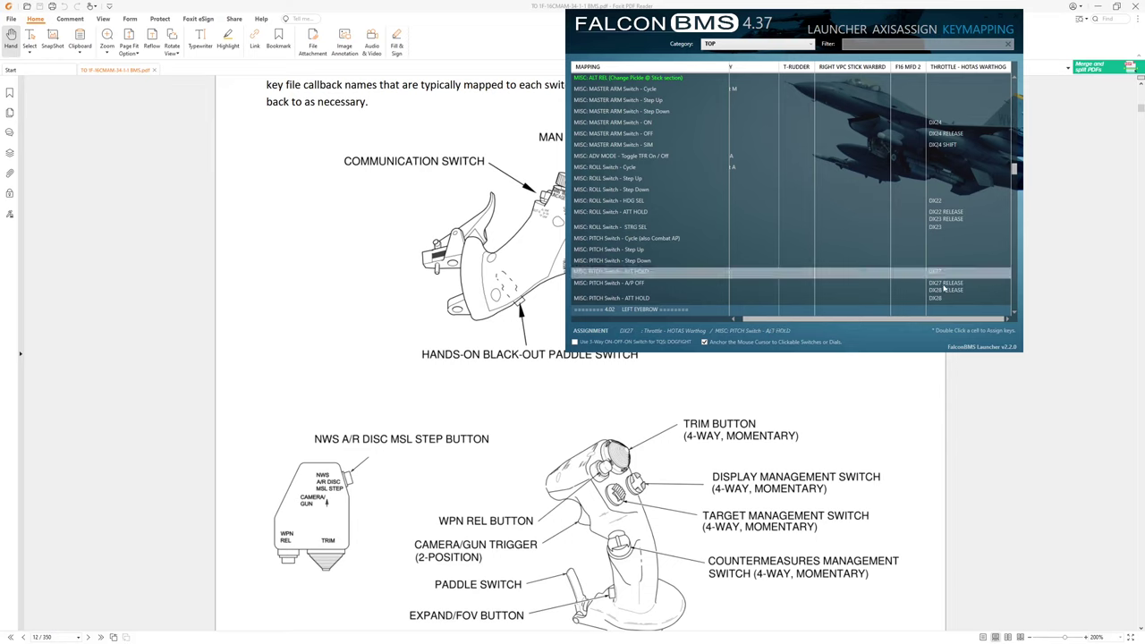
Step: Examine the throttle assignments of MISC: PITCH Switch ATT HOLD and A/P OFF and of ROLL Switch STRG SEL
click(941, 302)
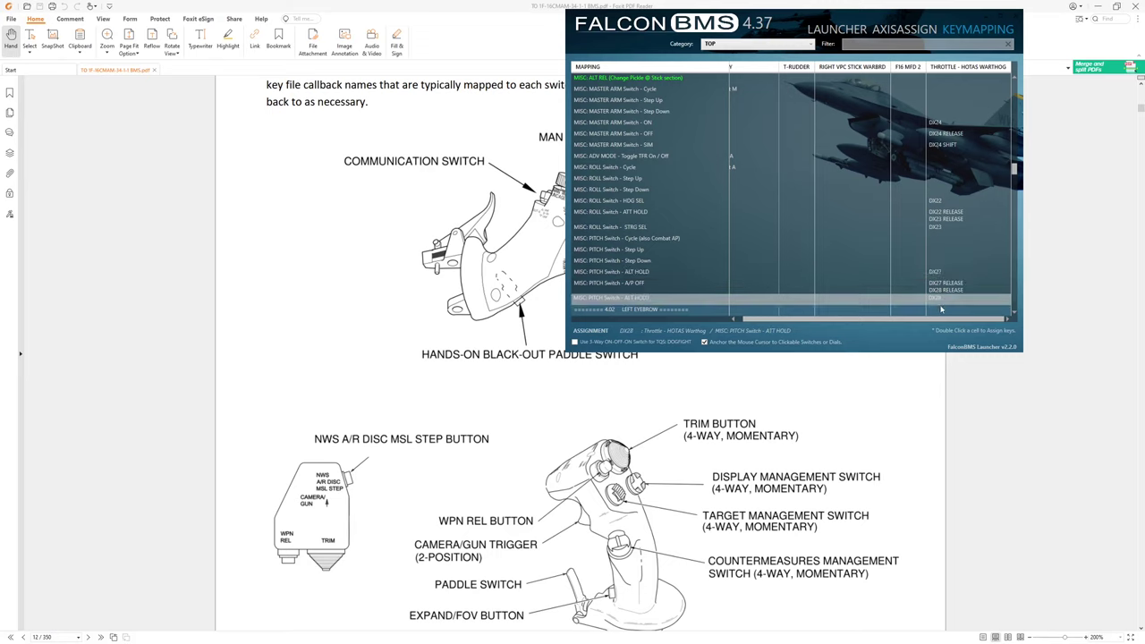
key(Up)
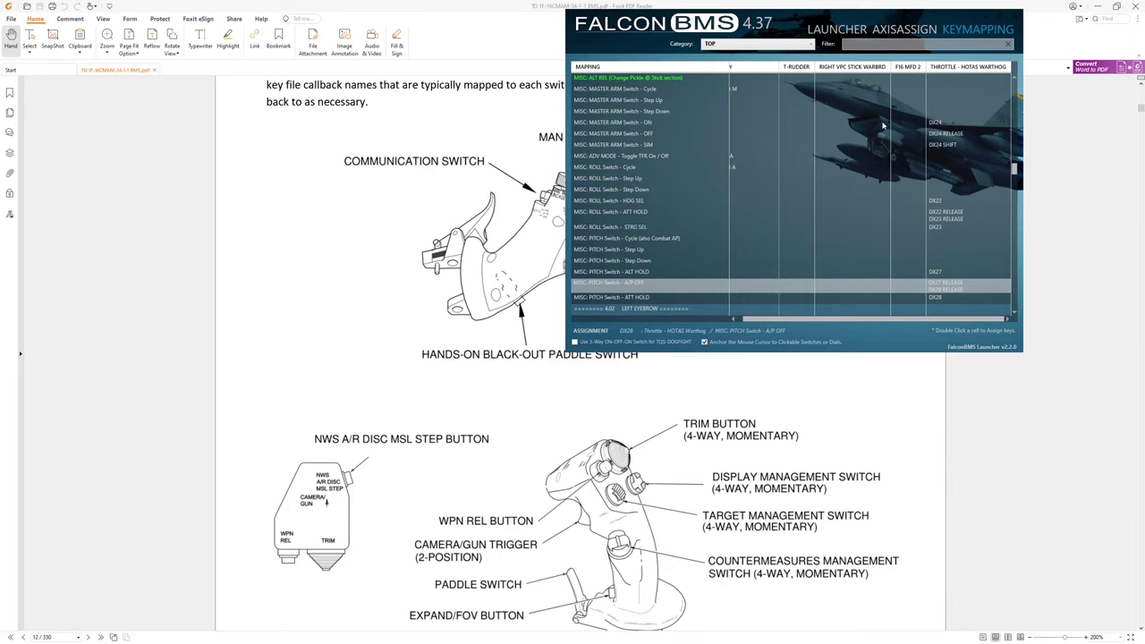
click(888, 231)
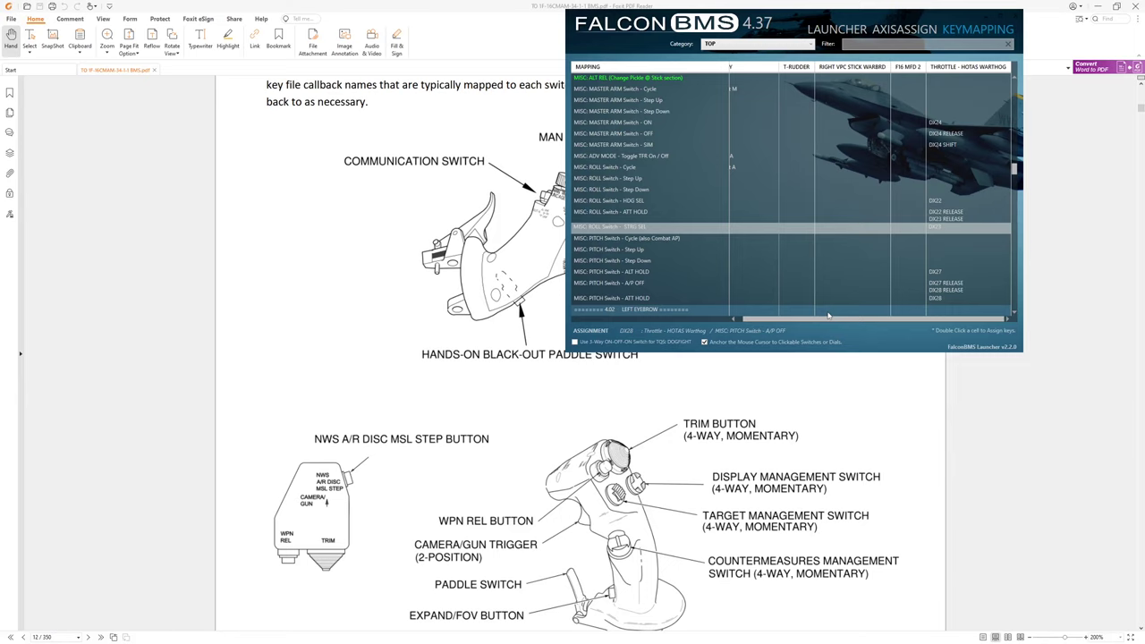
Step: Examine the throttle's shift and release assignments in the Gear Panel section, including the LIGHTS, STORES CONFIG and LG Handle mappings
key(Page_Up)
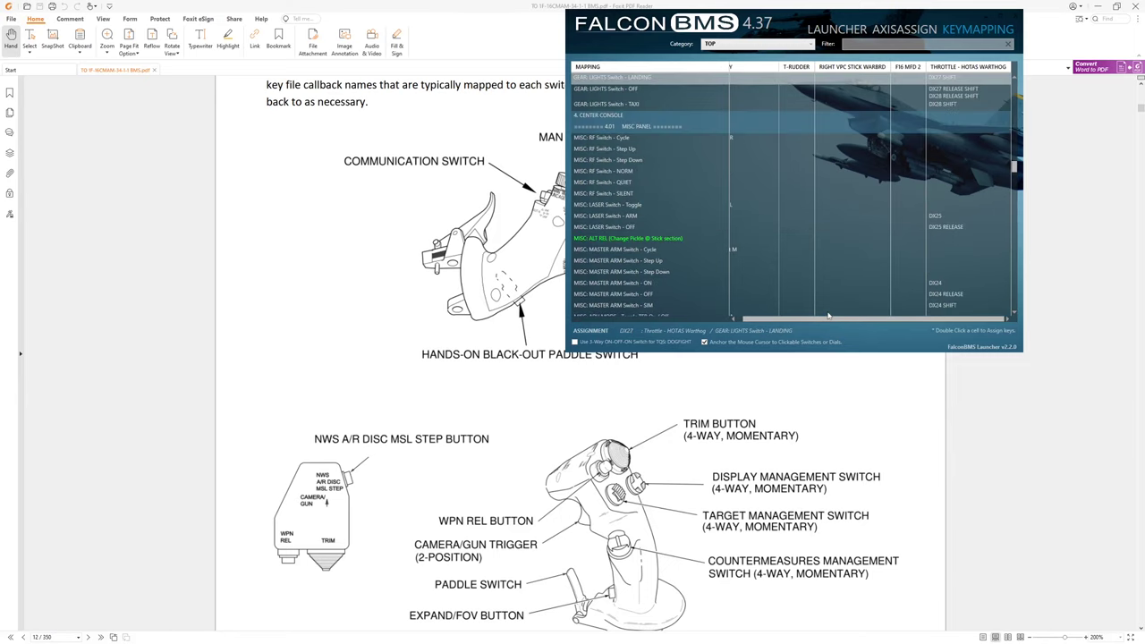
scroll(791, 106, up, 5)
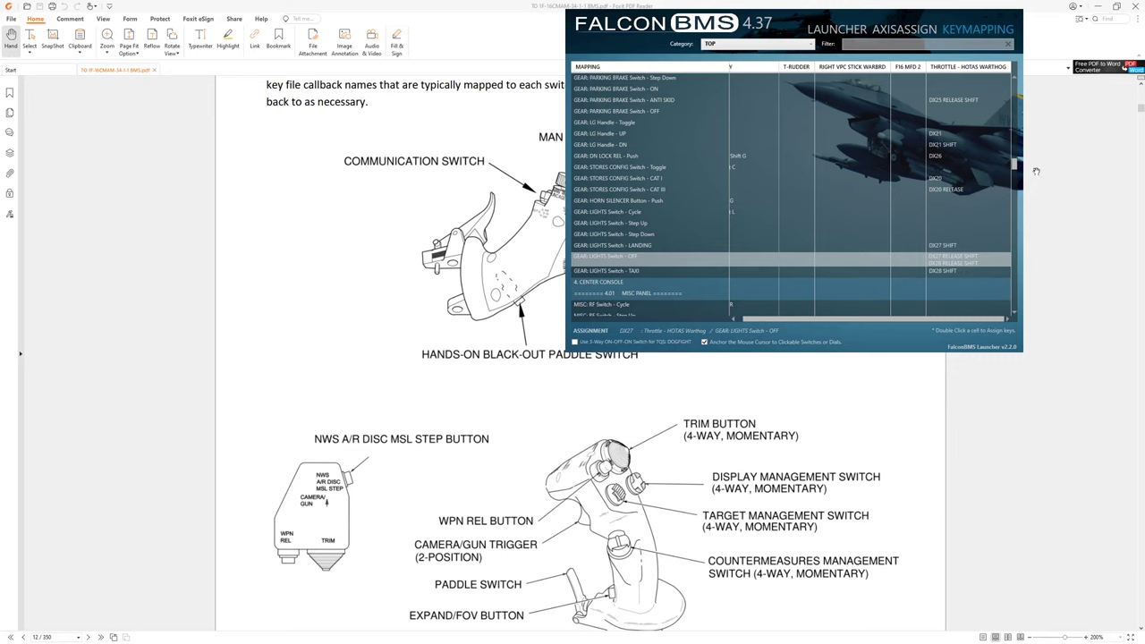
scroll(1015, 166, up, 1)
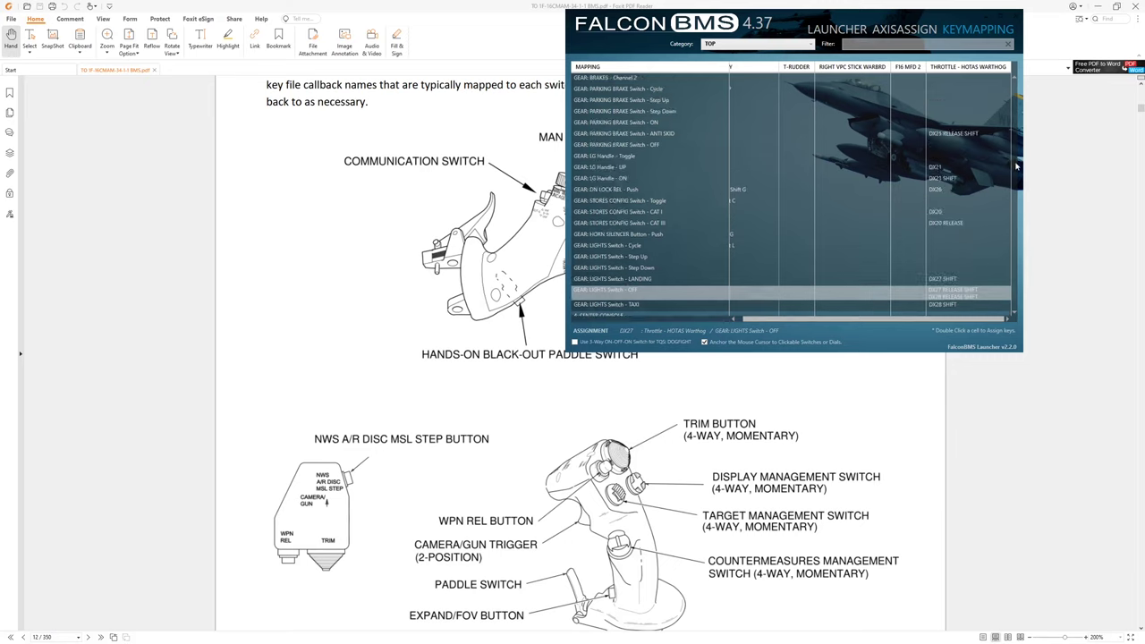
click(943, 223)
click(944, 215)
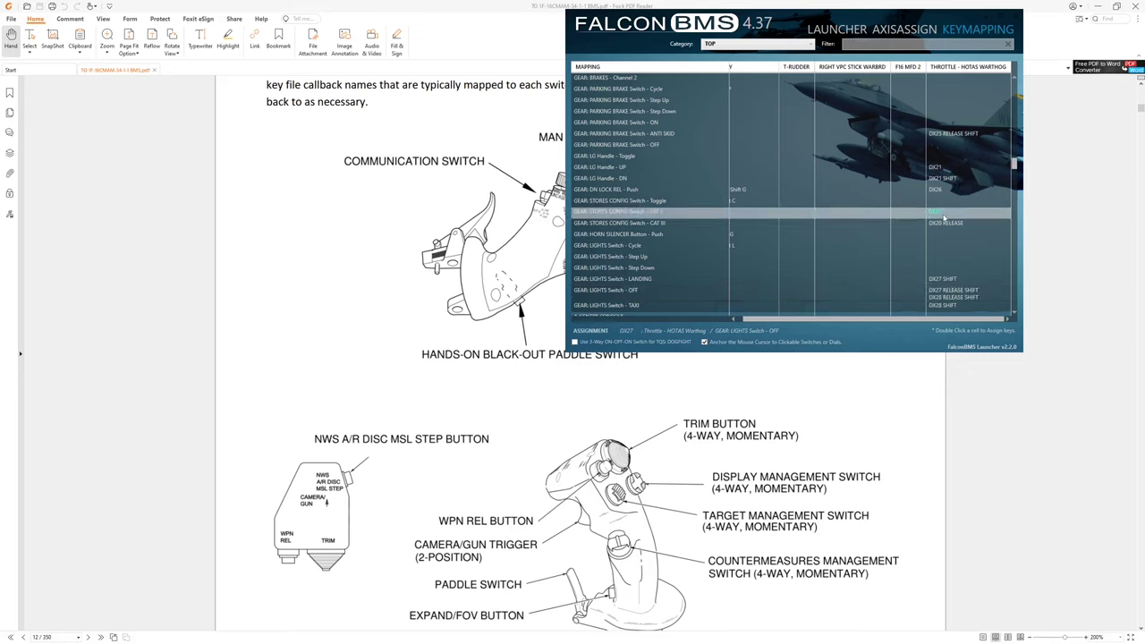
click(946, 189)
click(946, 179)
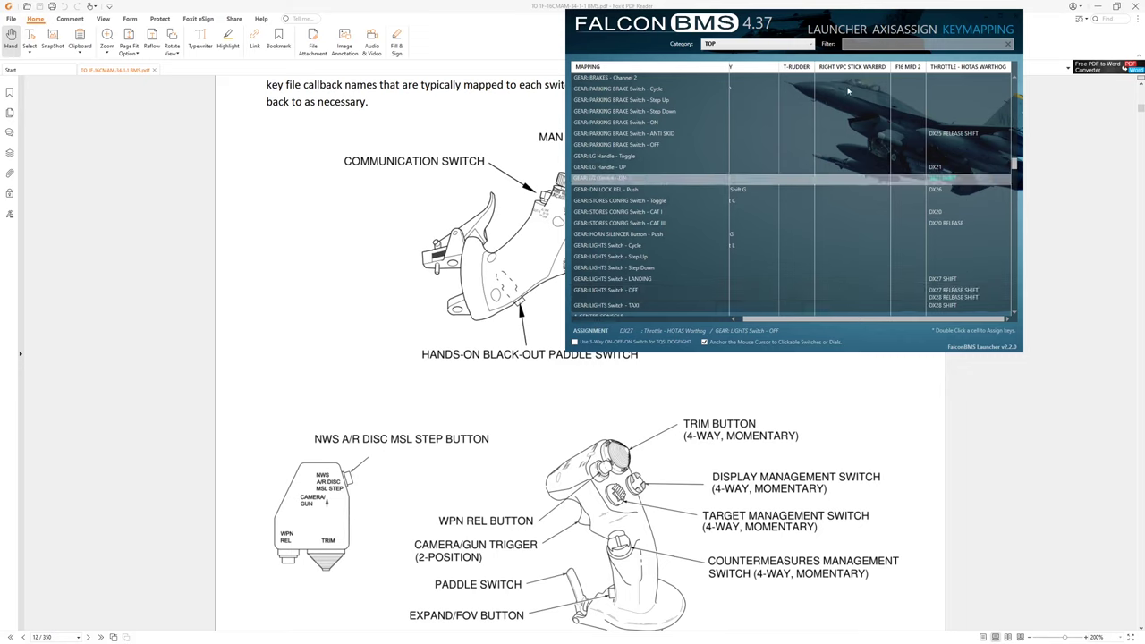
scroll(860, 108, up, 6)
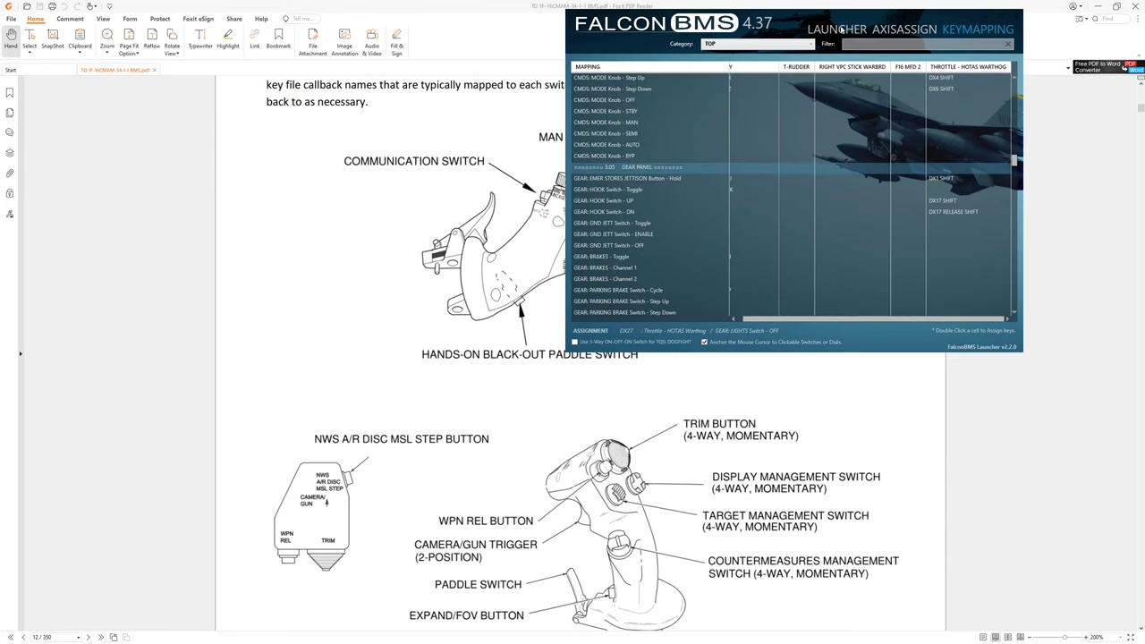
Step: Inspect the View axis assignments, including the option to assign an axis to FOV
click(900, 28)
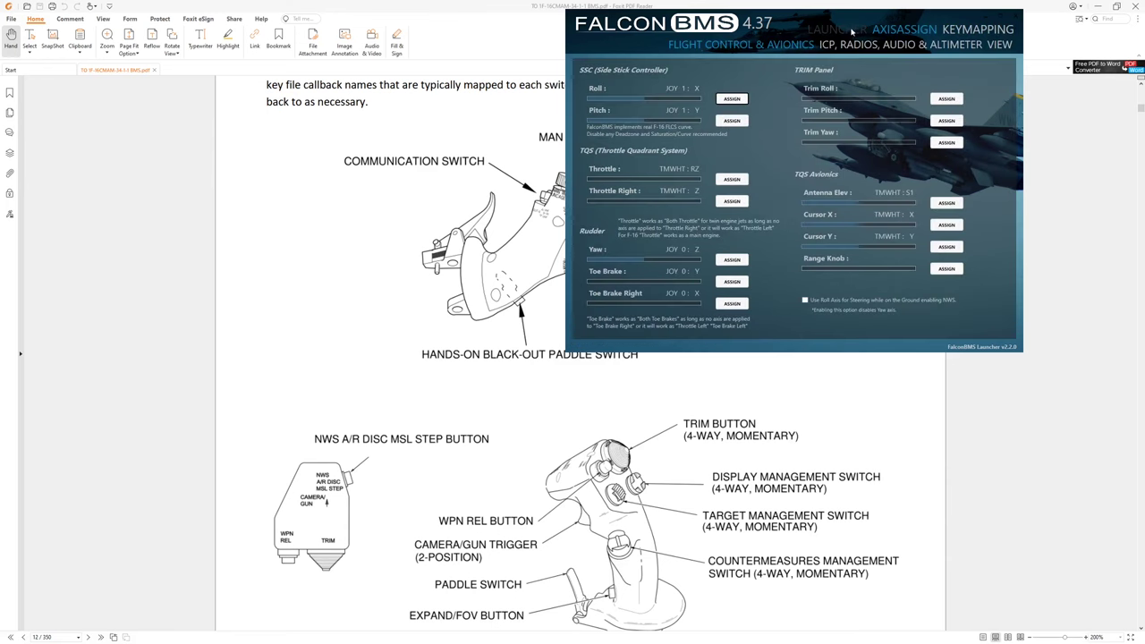
click(999, 44)
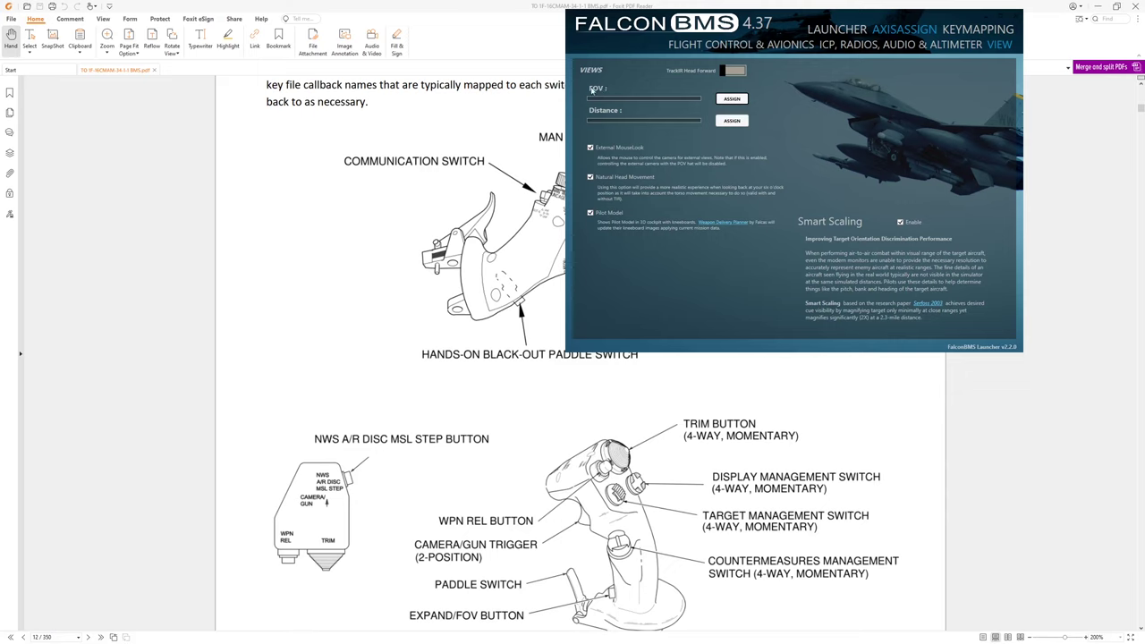
click(730, 101)
Step: Filter the key mappings by "vr zoom" to check the right VPC stick's zoom assignment, and return to the main launcher page
click(970, 34)
click(899, 46)
text(vr zoom)
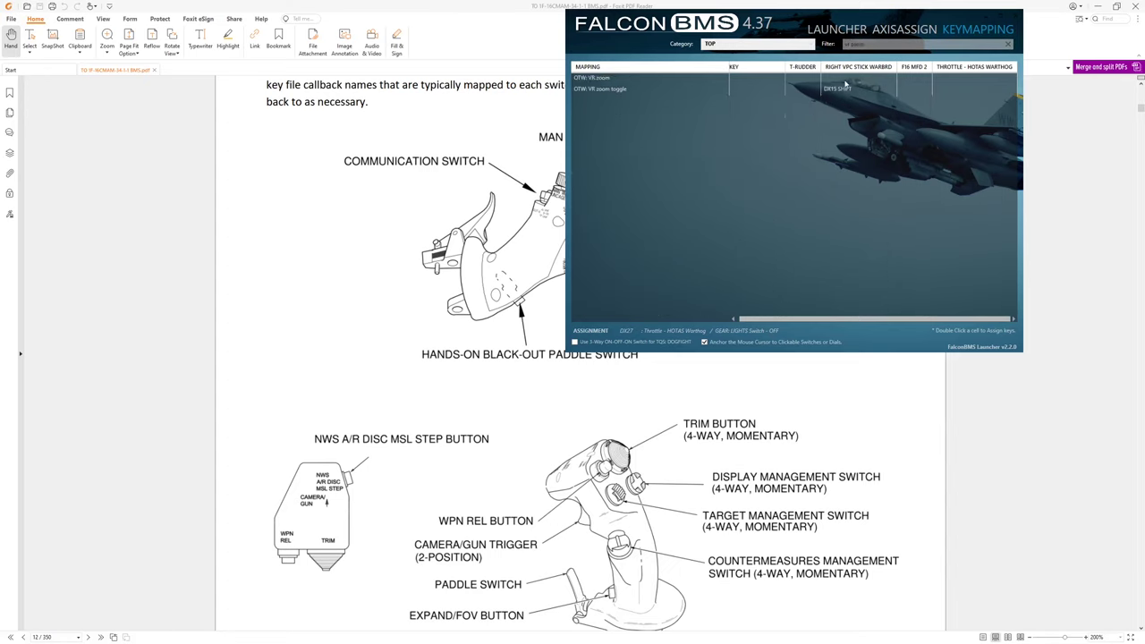
click(837, 29)
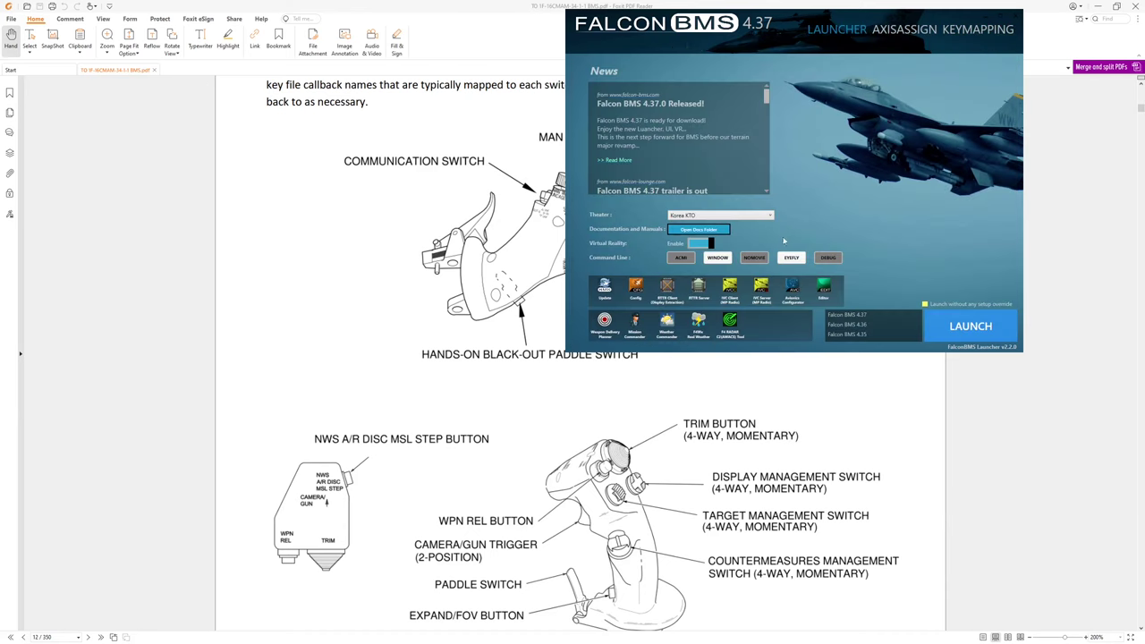